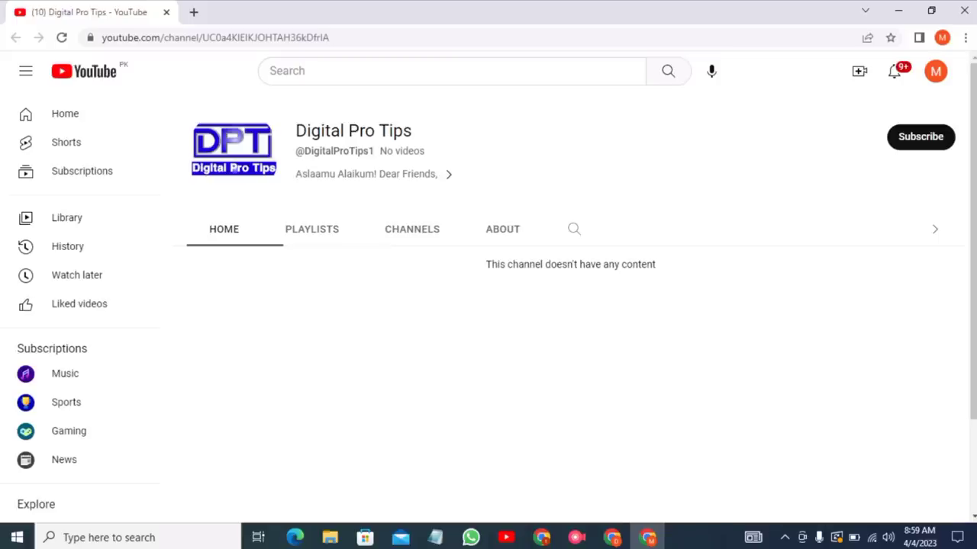
- Subscribe to the Digital Pro Tips channel and set its notifications to All
{"action": "left_click", "coordinate": [920, 137]}
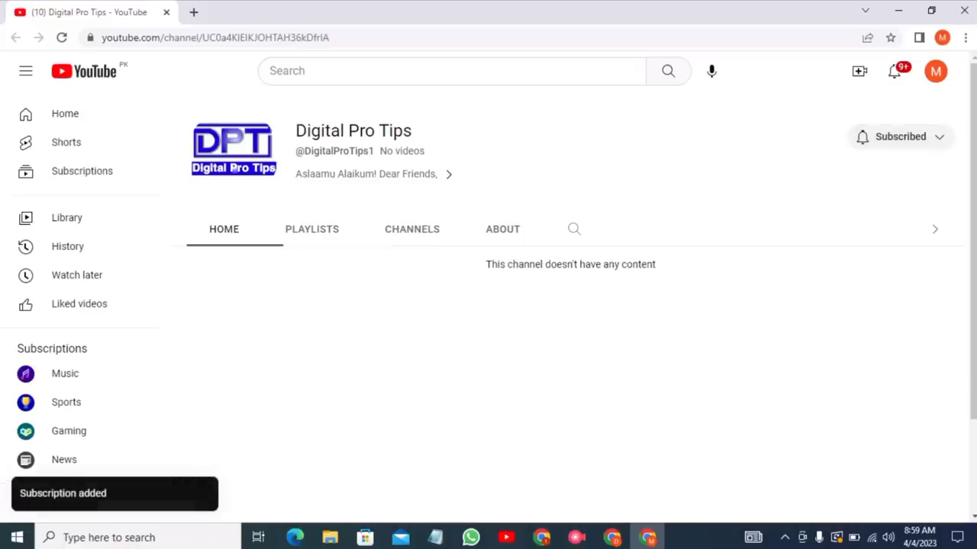
{"action": "left_click", "coordinate": [900, 137]}
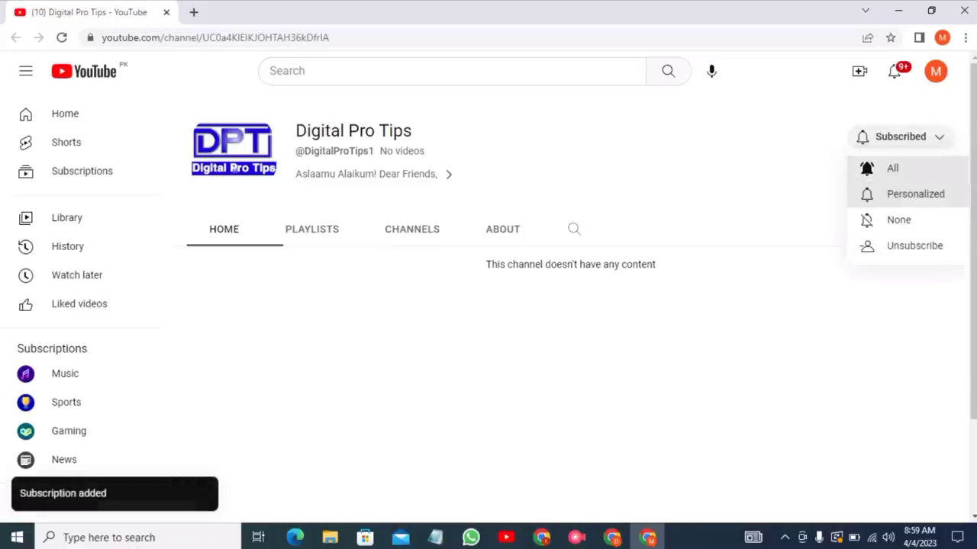
{"action": "left_click", "coordinate": [891, 168]}
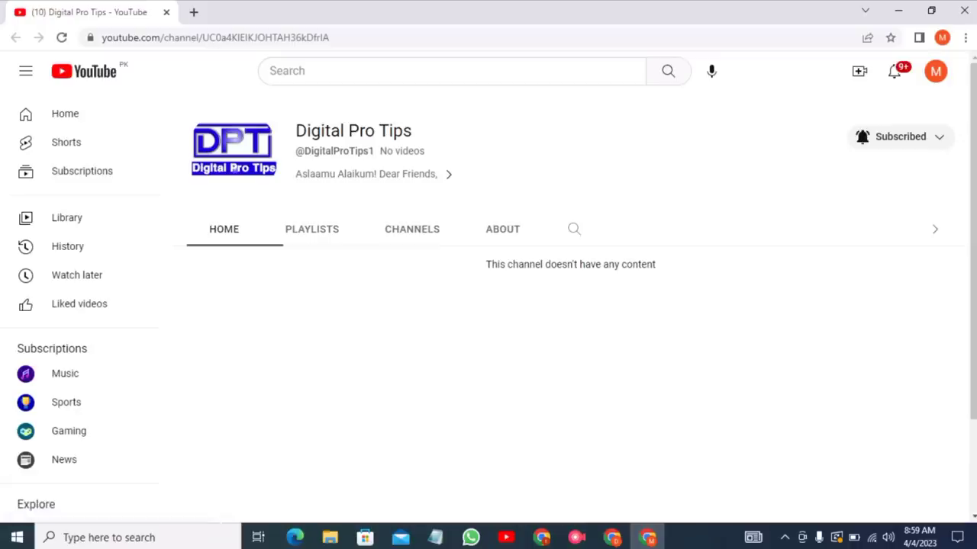
- Copy the channel name "Digital Pro Tips" from the channel header
{"action": "left_click_drag", "start_coordinate": [412, 131], "coordinate": [294, 131]}
{"action": "key", "text": "ctrl+c"}
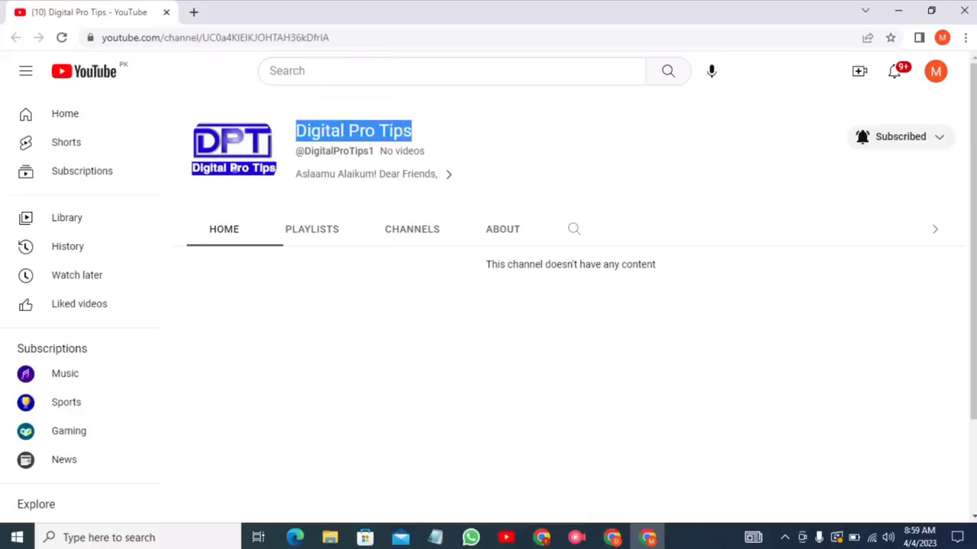
{"action": "left_click", "coordinate": [340, 142]}
- Switch to the other Chrome window and search Google for blogger
{"action": "left_click", "coordinate": [611, 537]}
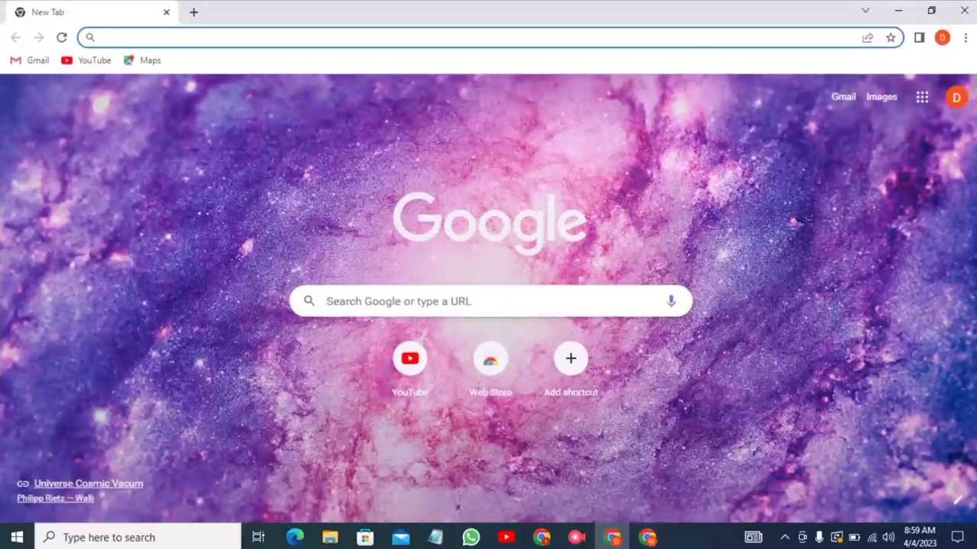
{"action": "left_click", "coordinate": [383, 301]}
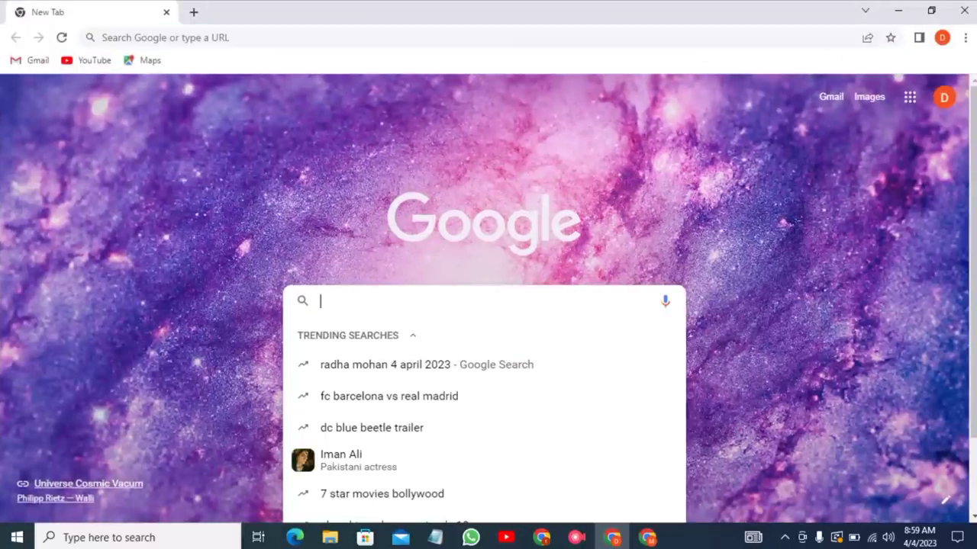
{"action": "type", "text": "b"}
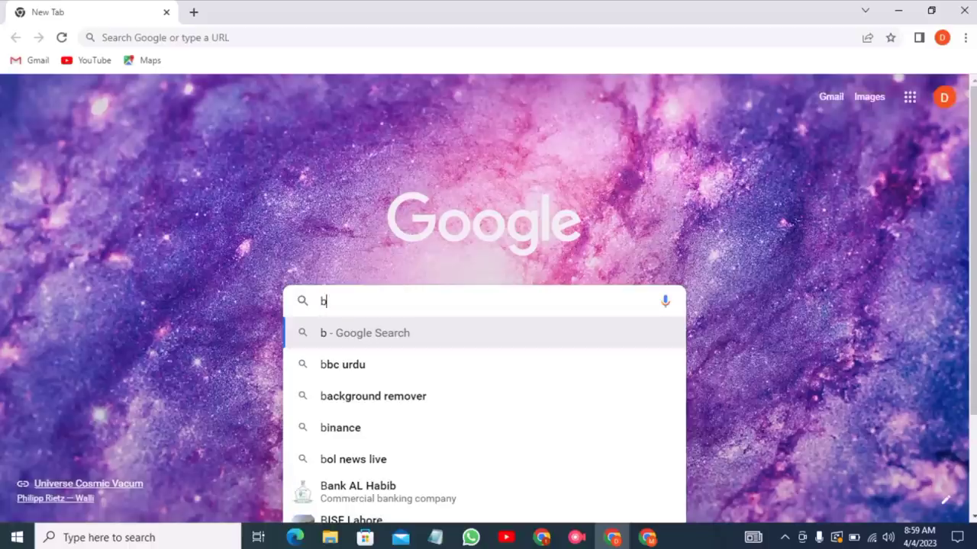
{"action": "type", "text": "logg"}
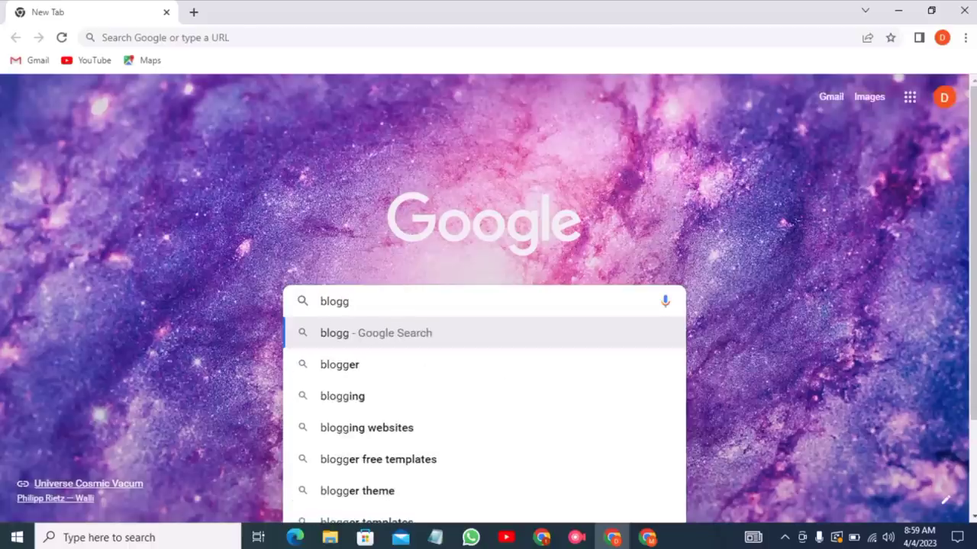
{"action": "key", "text": "Down"}
{"action": "key", "text": "Return"}
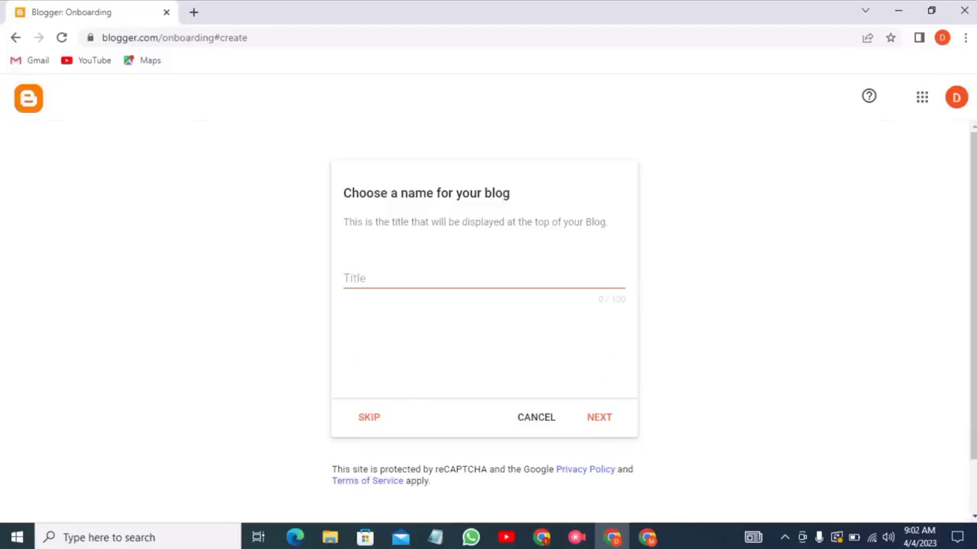
- Paste Digital Pro Tips as the new blog's title and continue to the URL choice
{"action": "left_click", "coordinate": [389, 277]}
{"action": "right_click", "coordinate": [388, 277]}
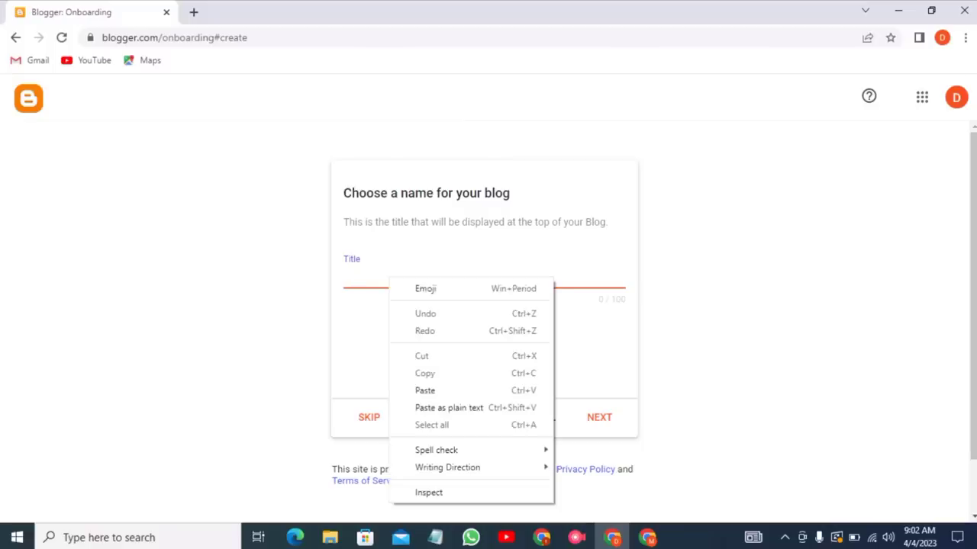
{"action": "left_click", "coordinate": [425, 390]}
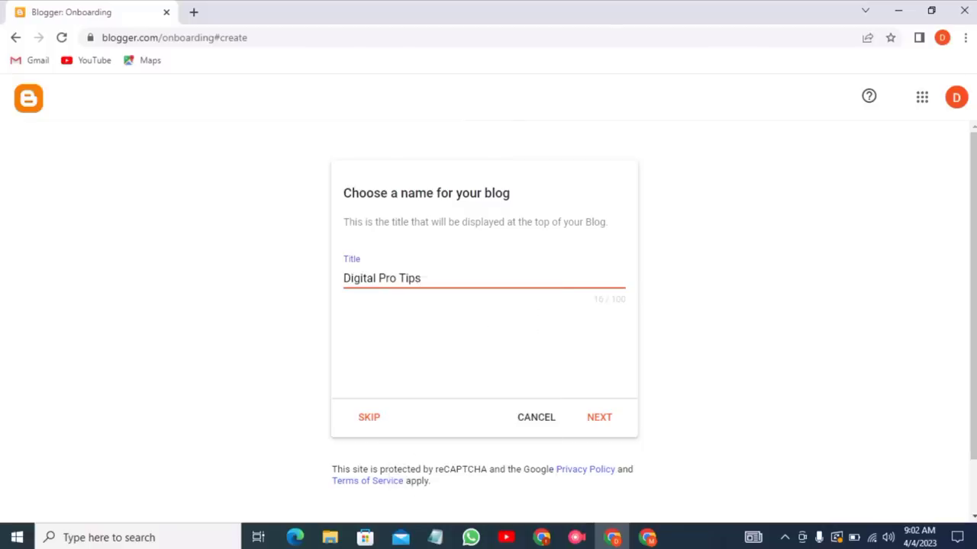
{"action": "left_click", "coordinate": [599, 418]}
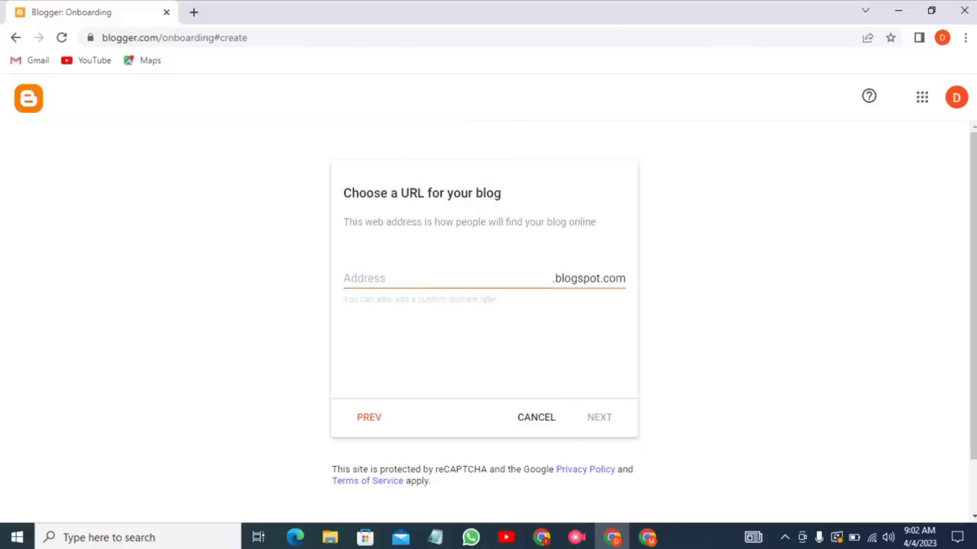
{"action": "left_click", "coordinate": [415, 280]}
{"action": "right_click", "coordinate": [415, 282]}
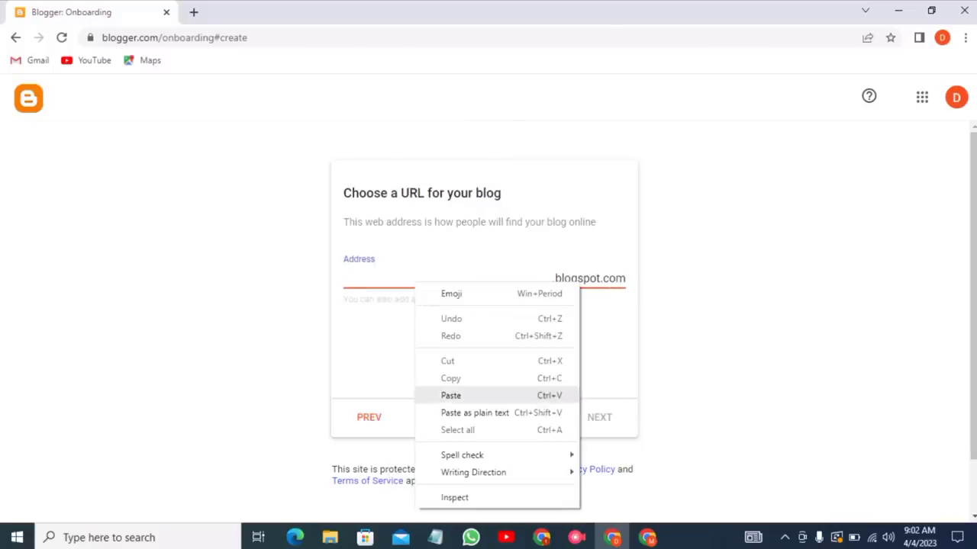
{"action": "left_click", "coordinate": [450, 395]}
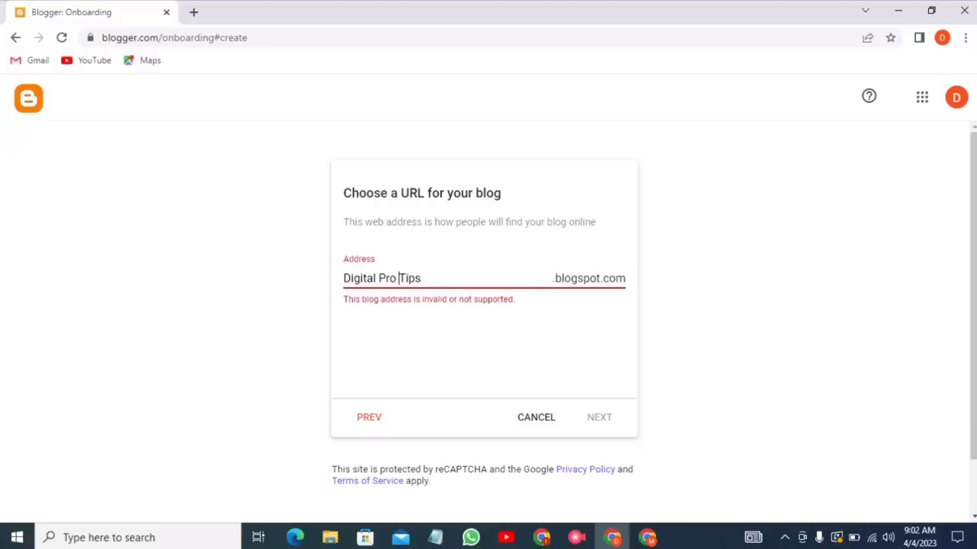
{"action": "key", "text": "BackSpace"}
{"action": "left_click", "coordinate": [378, 278]}
{"action": "key", "text": "ctrl+Delete"}
- Set the blog address to DigitalProTips1, without spaces, and continue to the display name
{"action": "key", "text": "ctrl+a"}
{"action": "right_click", "coordinate": [396, 285]}
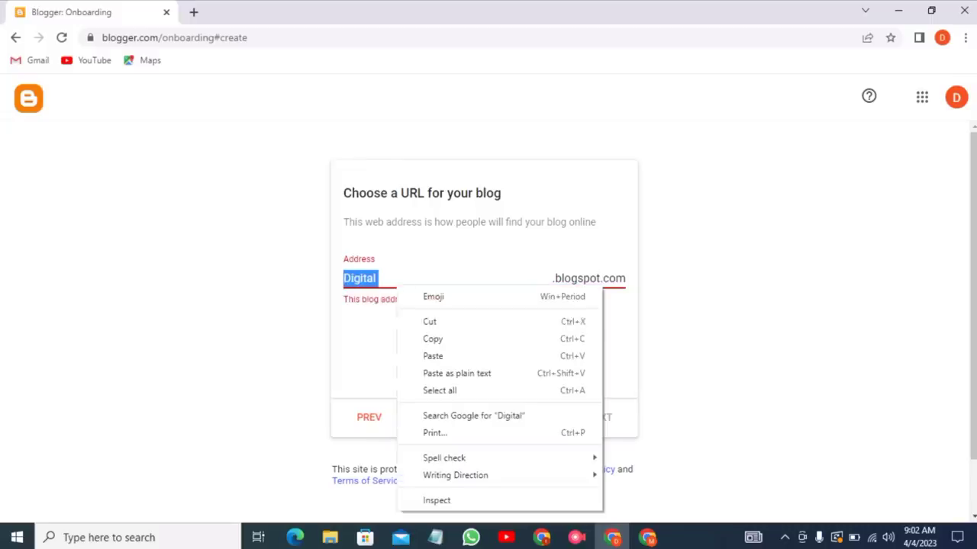
{"action": "left_click", "coordinate": [416, 356]}
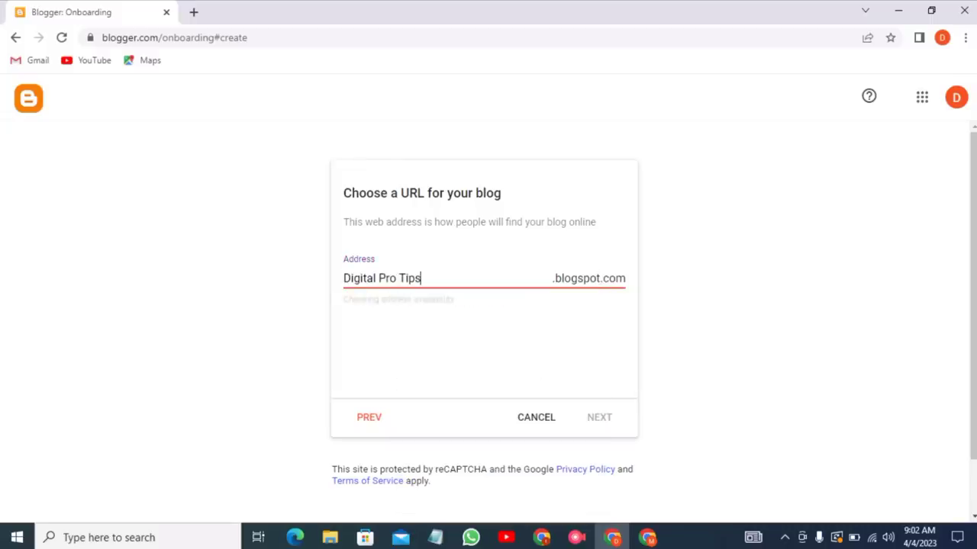
{"action": "left_click", "coordinate": [398, 279]}
{"action": "key", "text": "BackSpace"}
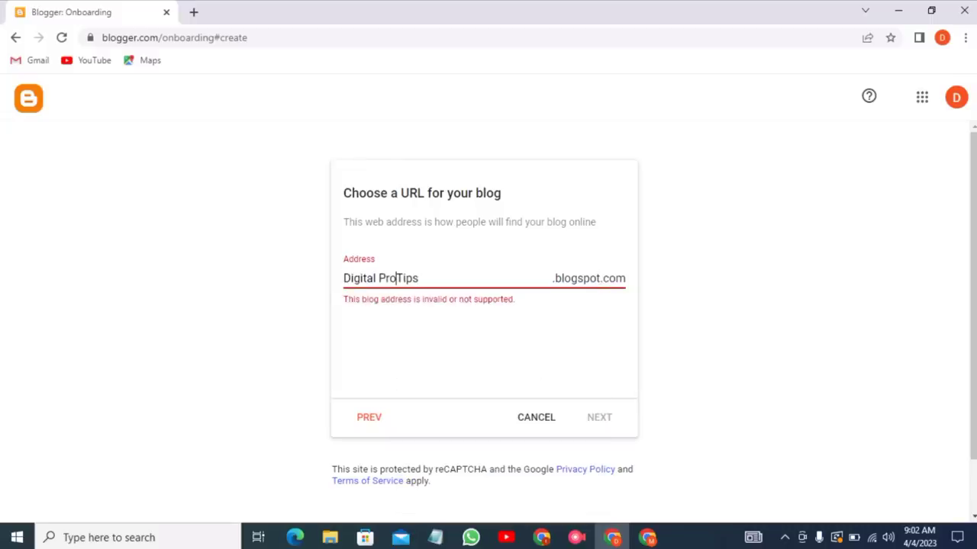
{"action": "left_click", "coordinate": [378, 278]}
{"action": "key", "text": "BackSpace"}
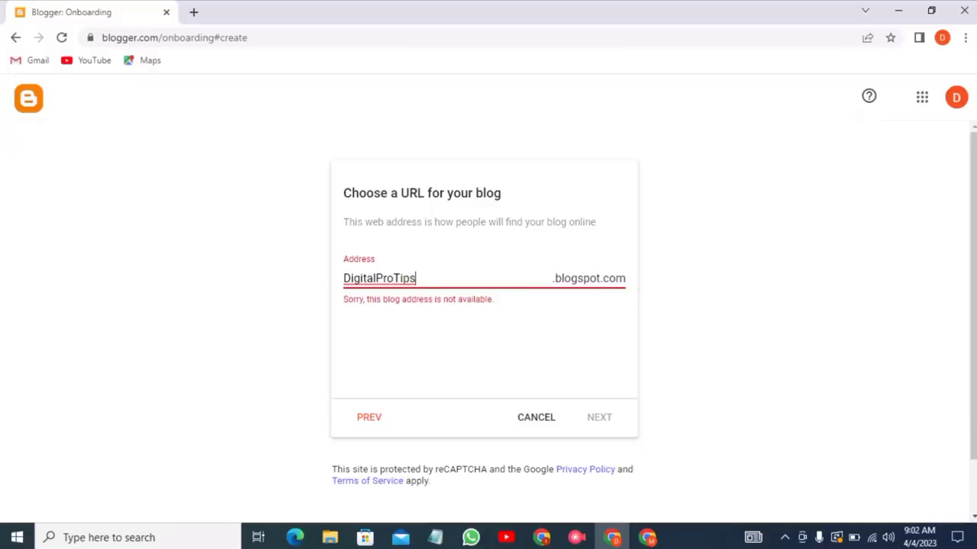
{"action": "type", "text": "1"}
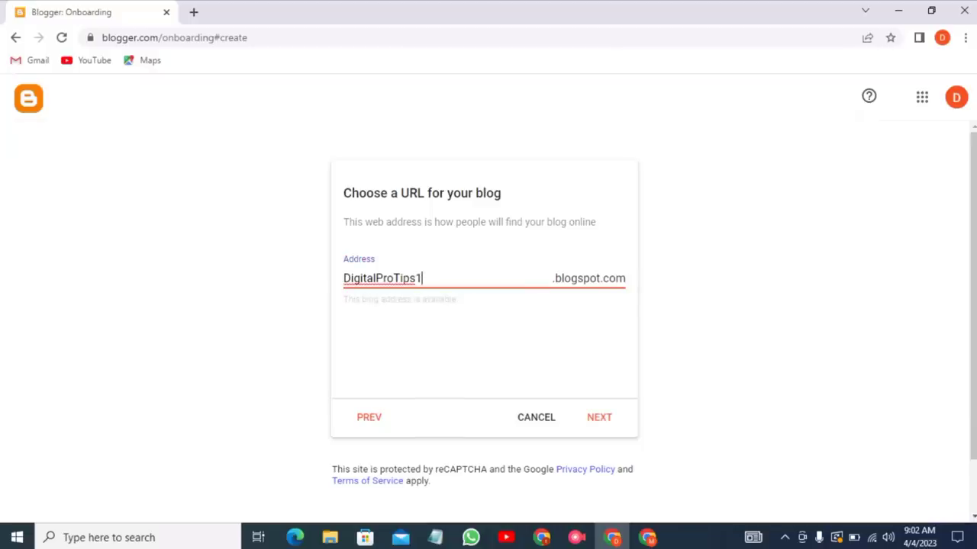
{"action": "left_click", "coordinate": [599, 417]}
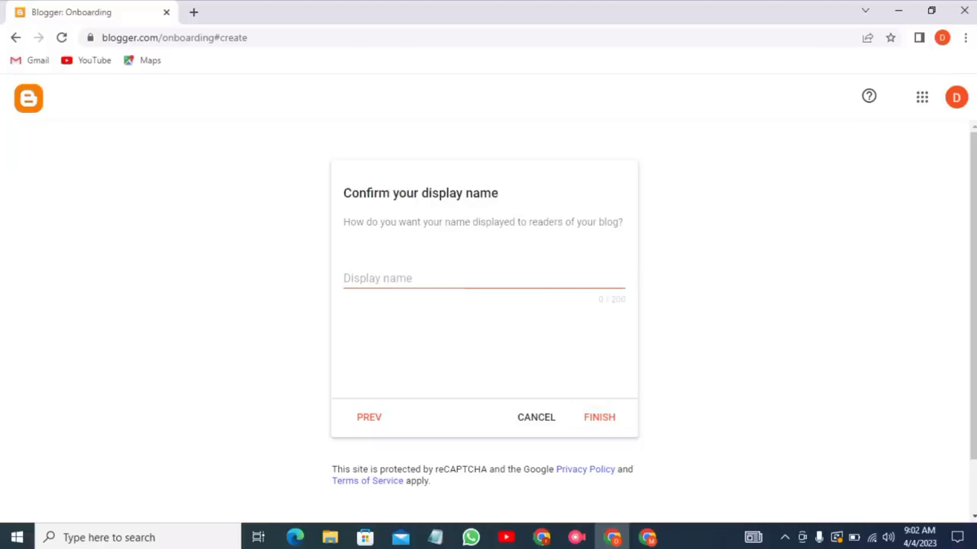
- Paste Digital Pro Tips as the display name and finish creating the blog
{"action": "left_click", "coordinate": [428, 279]}
{"action": "right_click", "coordinate": [428, 279]}
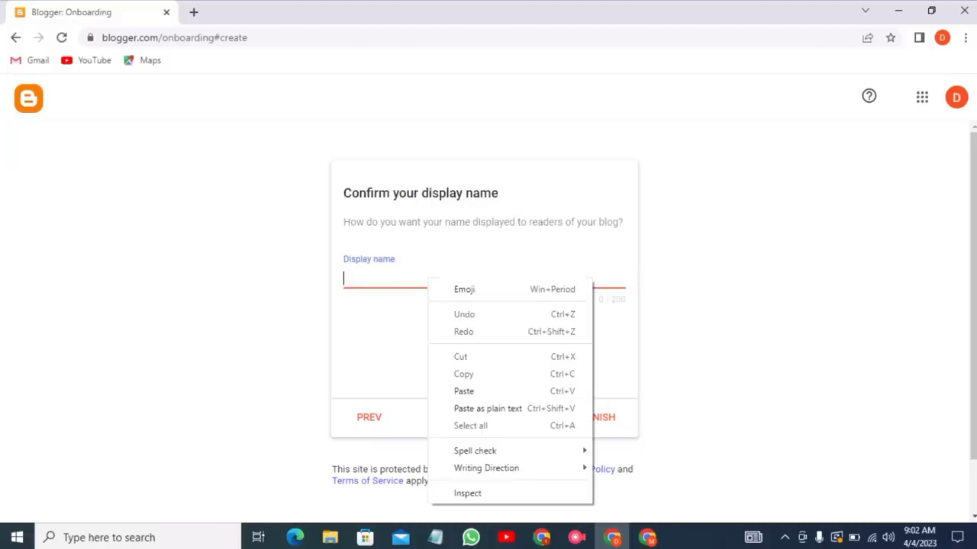
{"action": "left_click", "coordinate": [464, 390]}
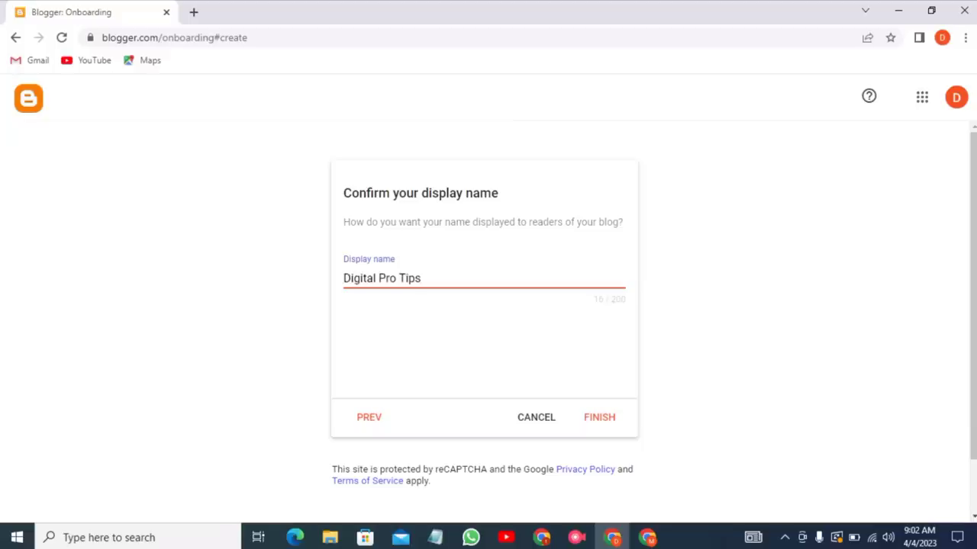
{"action": "key", "text": "Return"}
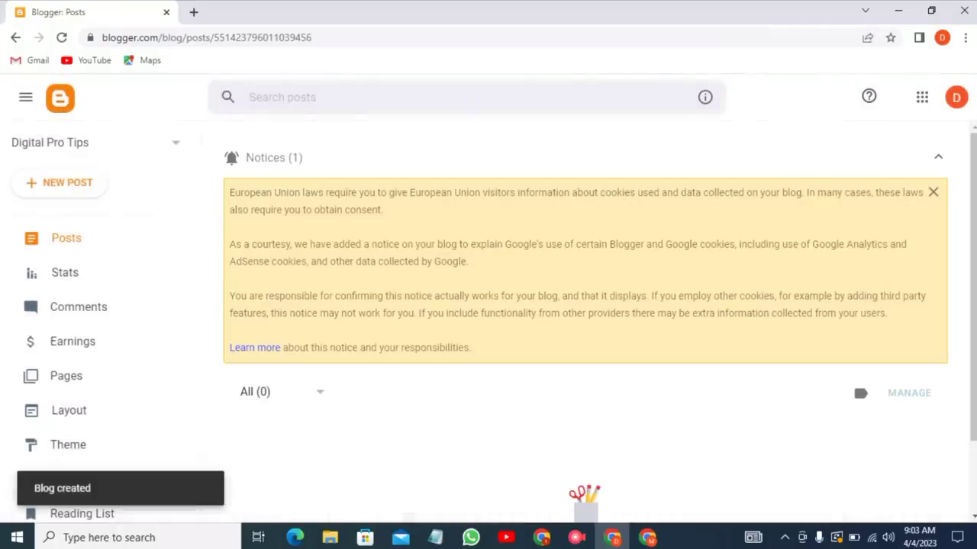
- View the newly created blog's public page and return to the Blogger dashboard
{"action": "scroll", "coordinate": [84, 306], "scroll_direction": "down", "scroll_amount": 3}
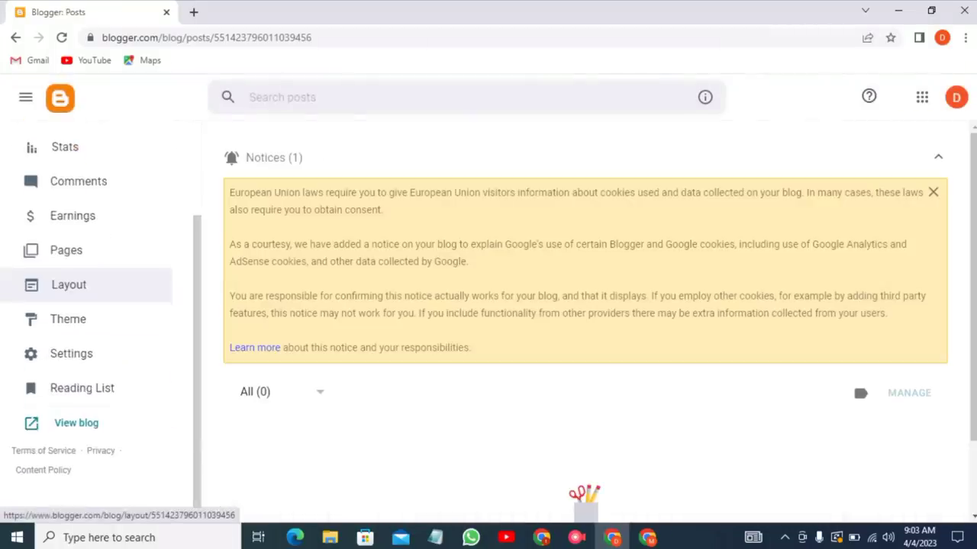
{"action": "left_click", "coordinate": [76, 422]}
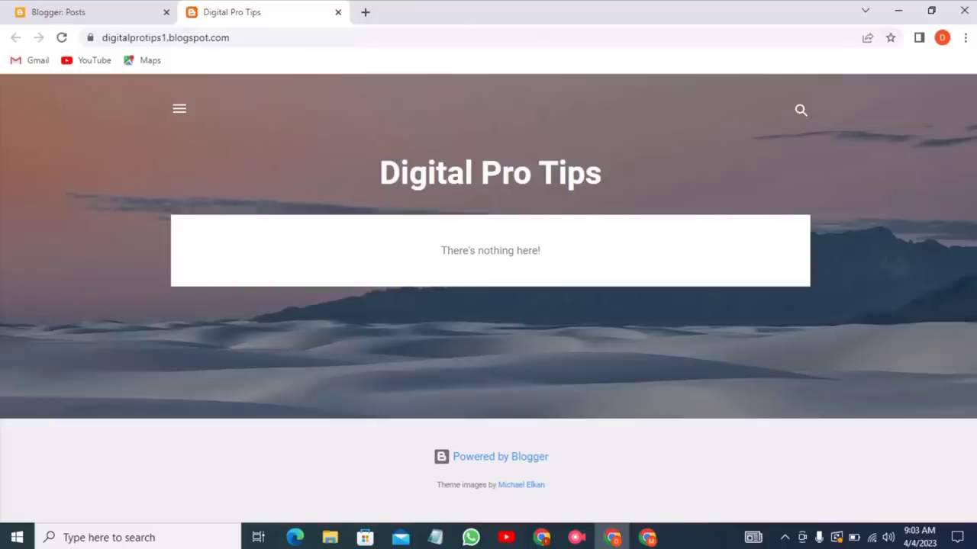
{"action": "left_click", "coordinate": [91, 12]}
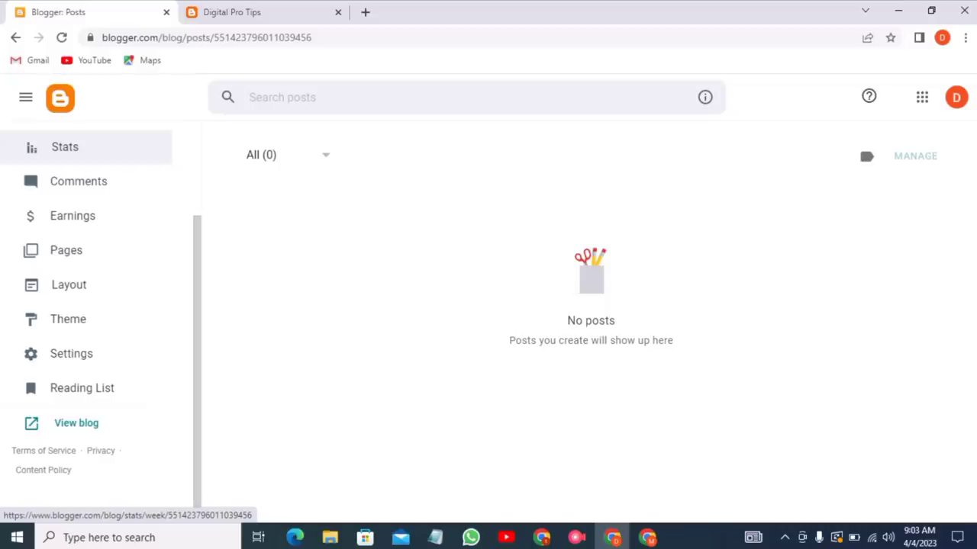
- Go to the blog's settings and open its description for editing
{"action": "scroll", "coordinate": [87, 306], "scroll_direction": "up", "scroll_amount": 3}
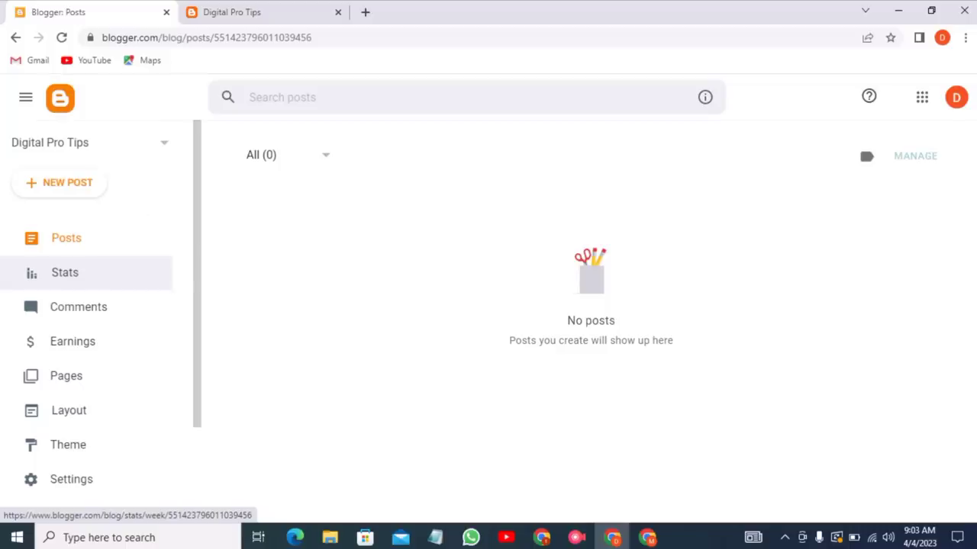
{"action": "scroll", "coordinate": [84, 307], "scroll_direction": "down", "scroll_amount": 2}
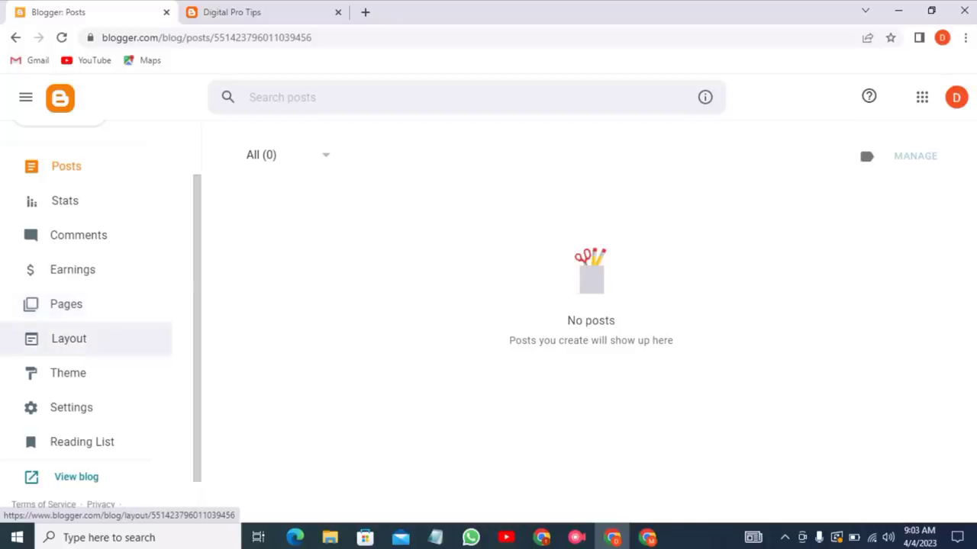
{"action": "scroll", "coordinate": [84, 338], "scroll_direction": "down", "scroll_amount": 1}
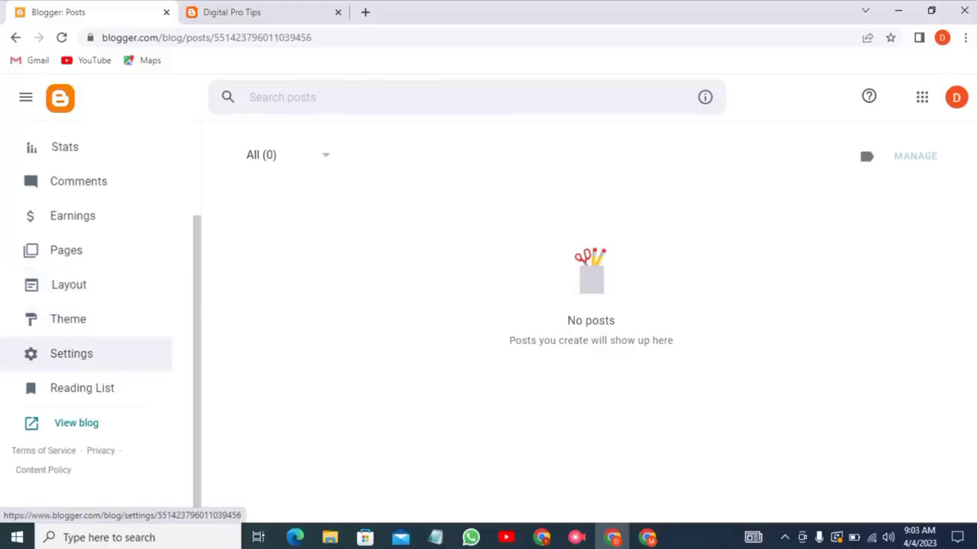
{"action": "left_click", "coordinate": [71, 353]}
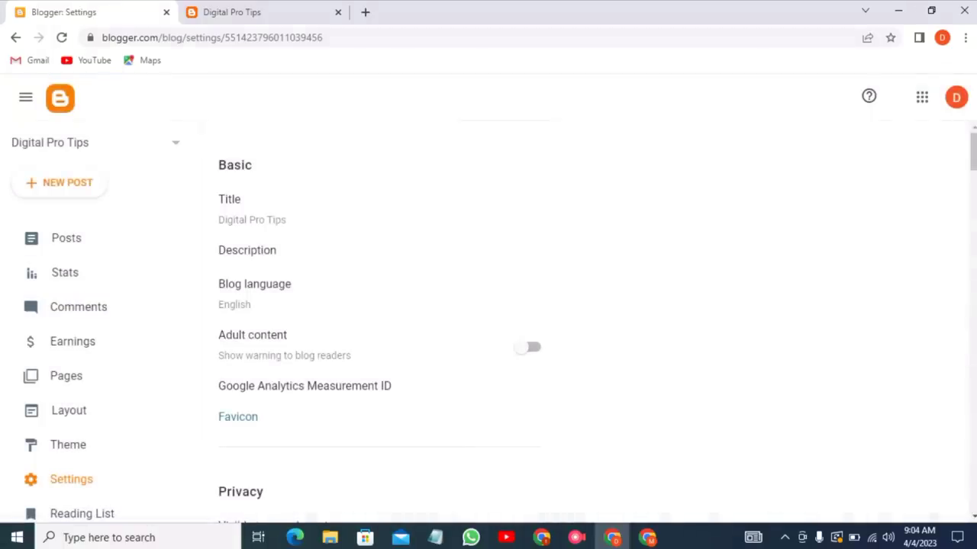
{"action": "left_click", "coordinate": [246, 250]}
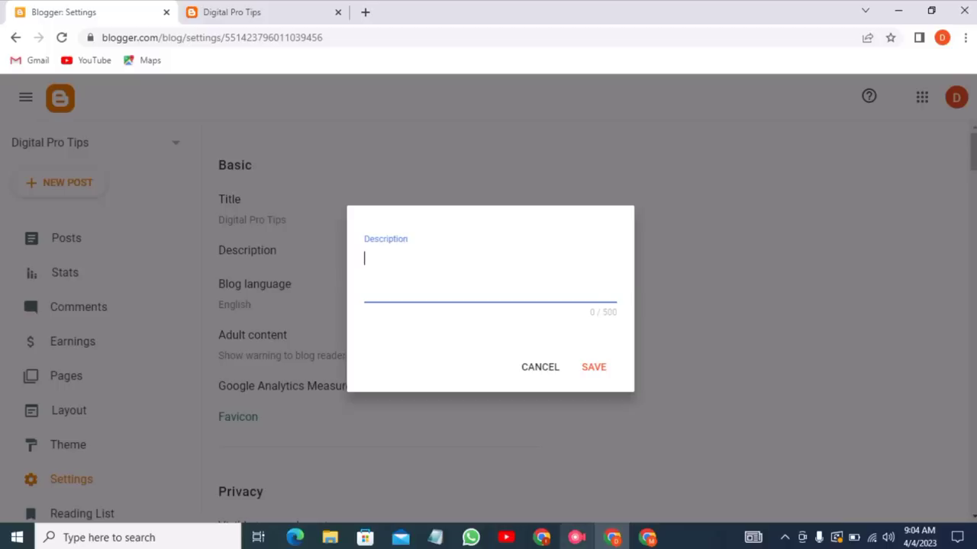
- Copy the YouTube channel's About description from "If you Want to Learn Below Mentioned Topics" through "fiverr 2023"
{"action": "left_click", "coordinate": [647, 537]}
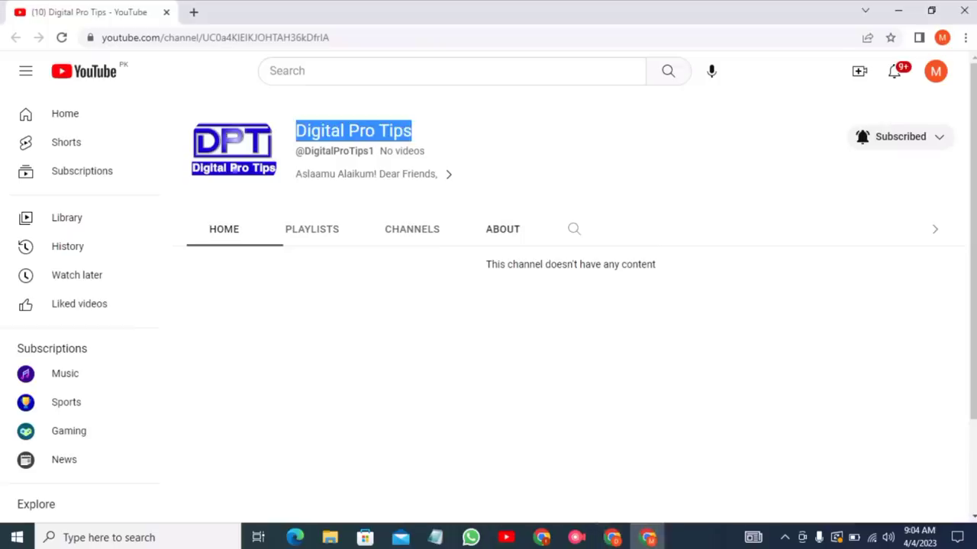
{"action": "left_click", "coordinate": [502, 229]}
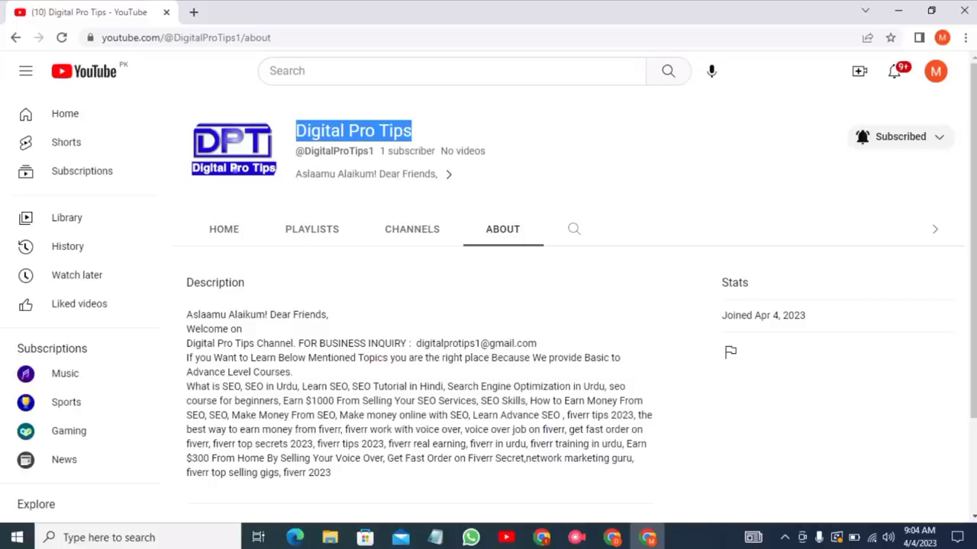
{"action": "left_click_drag", "start_coordinate": [186, 343], "coordinate": [267, 387]}
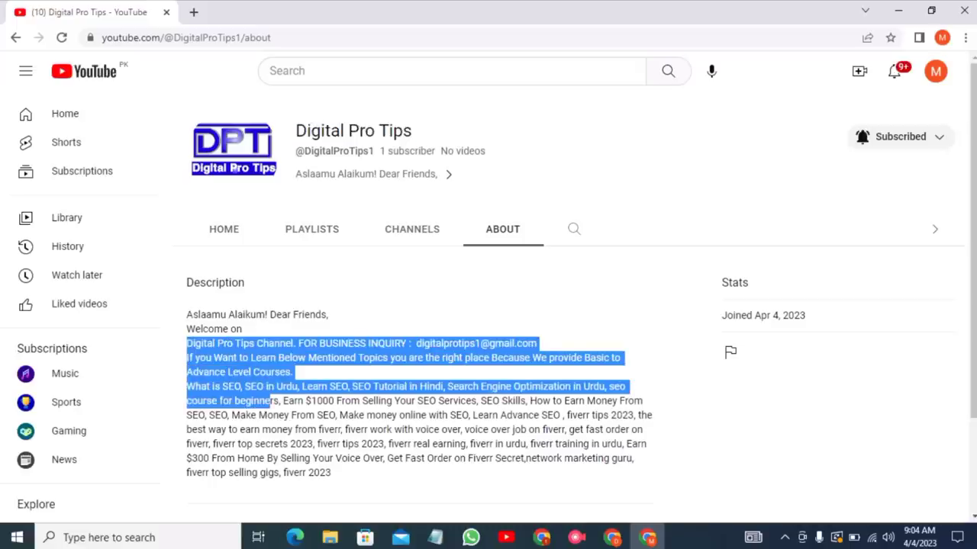
{"action": "left_click_drag", "start_coordinate": [270, 400], "coordinate": [273, 415]}
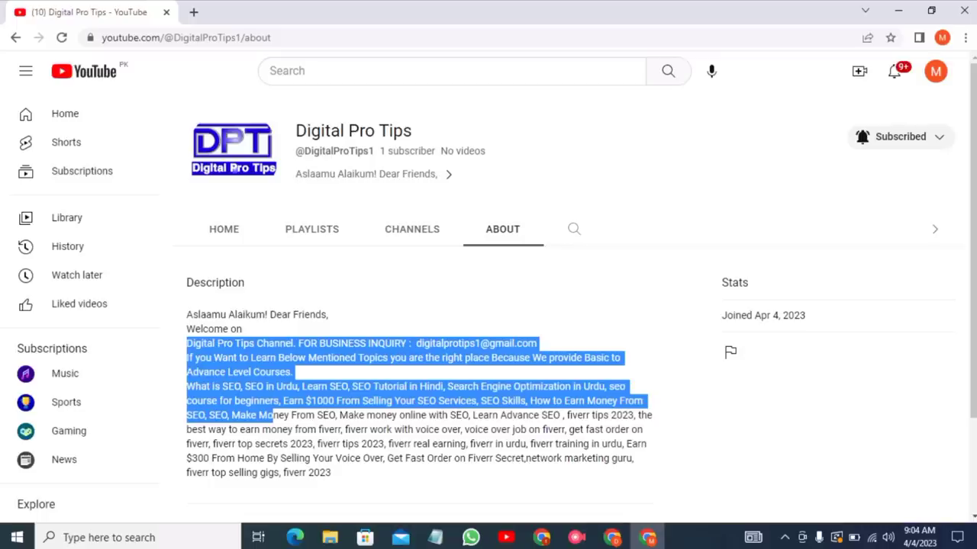
{"action": "left_click", "coordinate": [272, 415]}
{"action": "left_click_drag", "start_coordinate": [187, 358], "coordinate": [333, 473]}
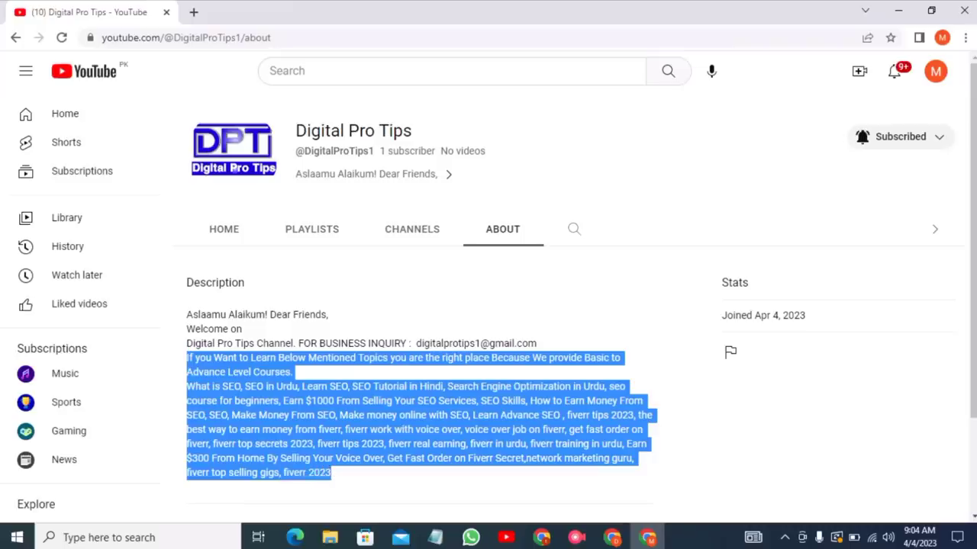
{"action": "right_click", "coordinate": [293, 358]}
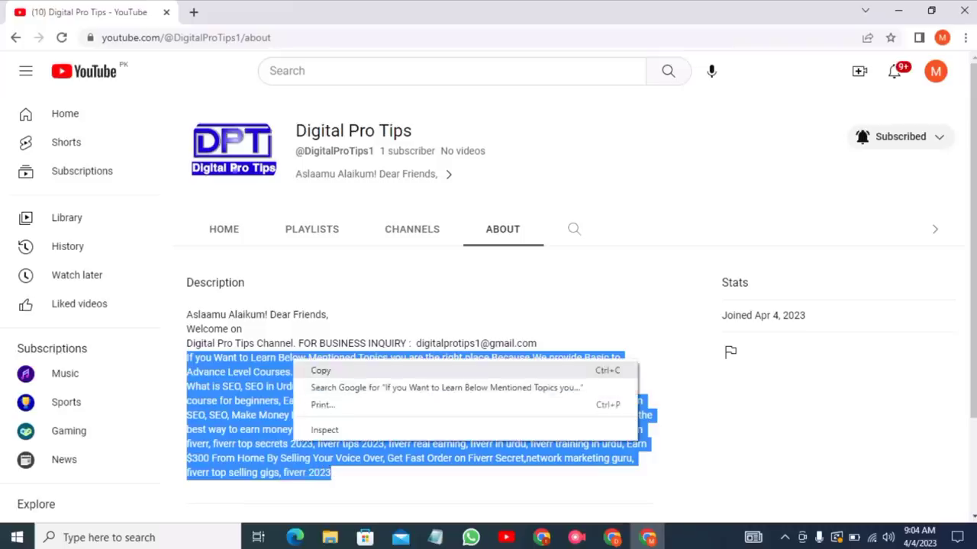
{"action": "left_click", "coordinate": [320, 372]}
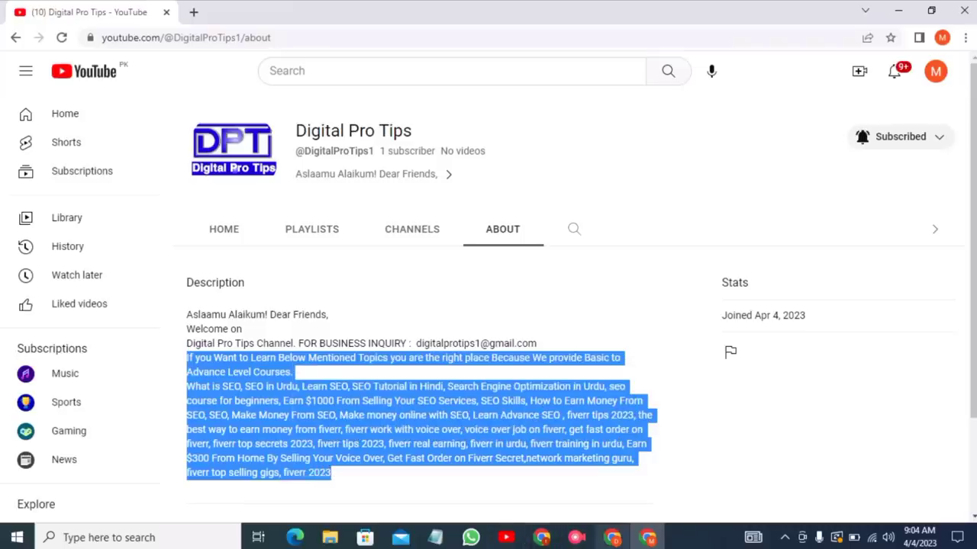
- Return to the Blogger settings, paste the copied channel text as the blog description and save it
{"action": "left_click", "coordinate": [613, 538]}
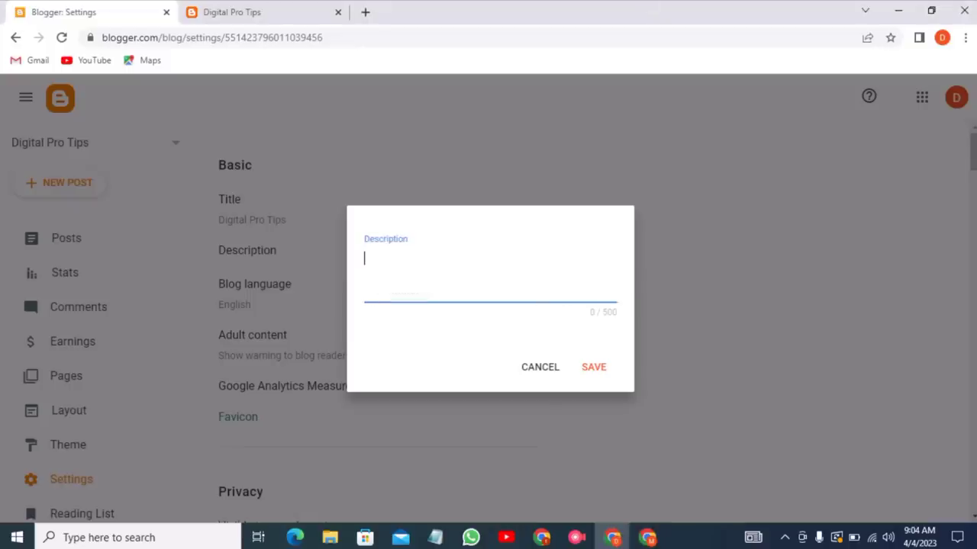
{"action": "right_click", "coordinate": [377, 257]}
{"action": "left_click", "coordinate": [412, 374]}
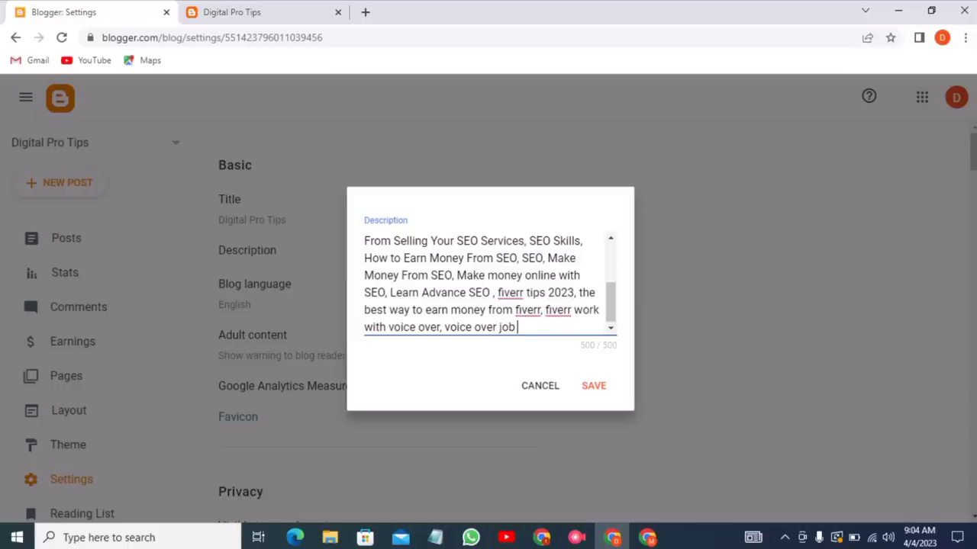
{"action": "left_click", "coordinate": [593, 386]}
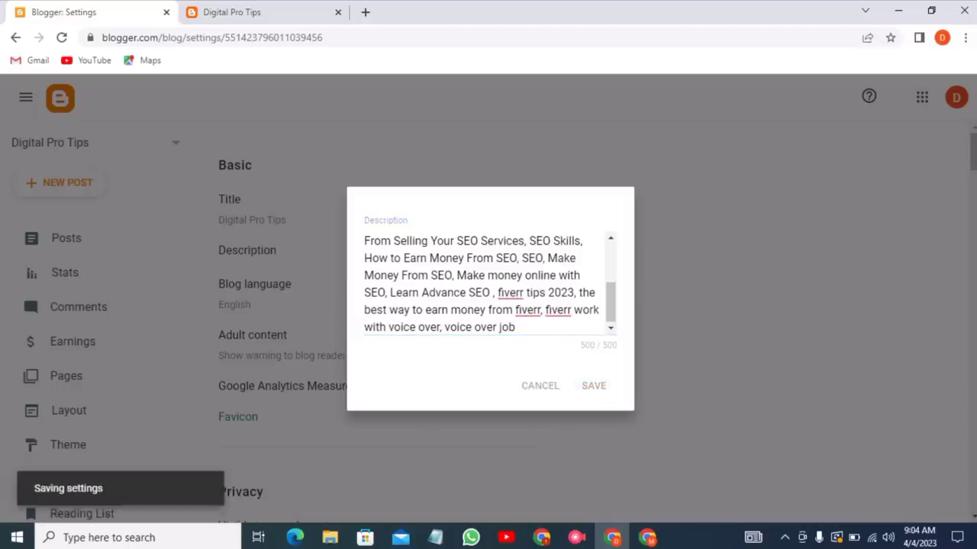
- Try to upload 20230403_104911.jpg from the Desktop as the blog's favicon, then close the favicon configuration page
{"action": "scroll", "coordinate": [77, 259], "scroll_direction": "down", "scroll_amount": 1}
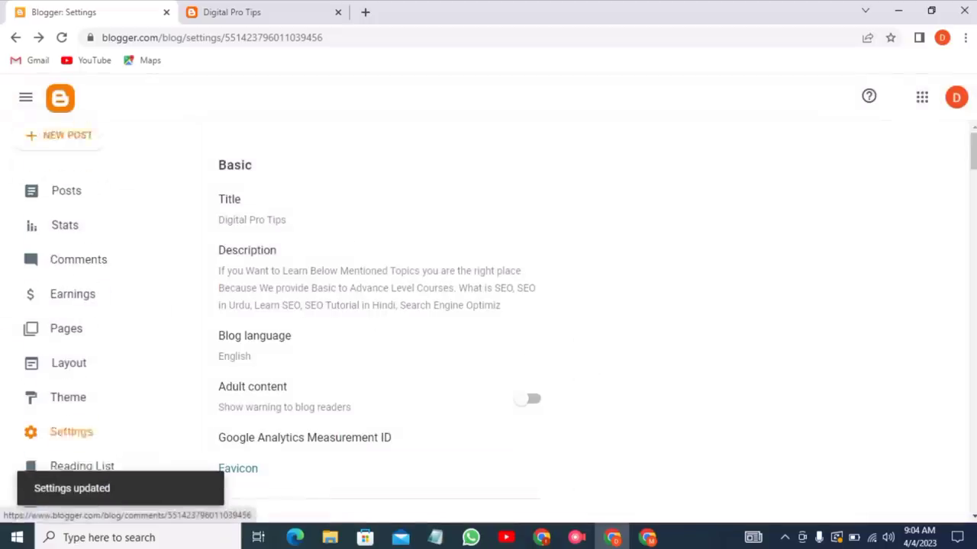
{"action": "scroll", "coordinate": [77, 259], "scroll_direction": "down", "scroll_amount": 2}
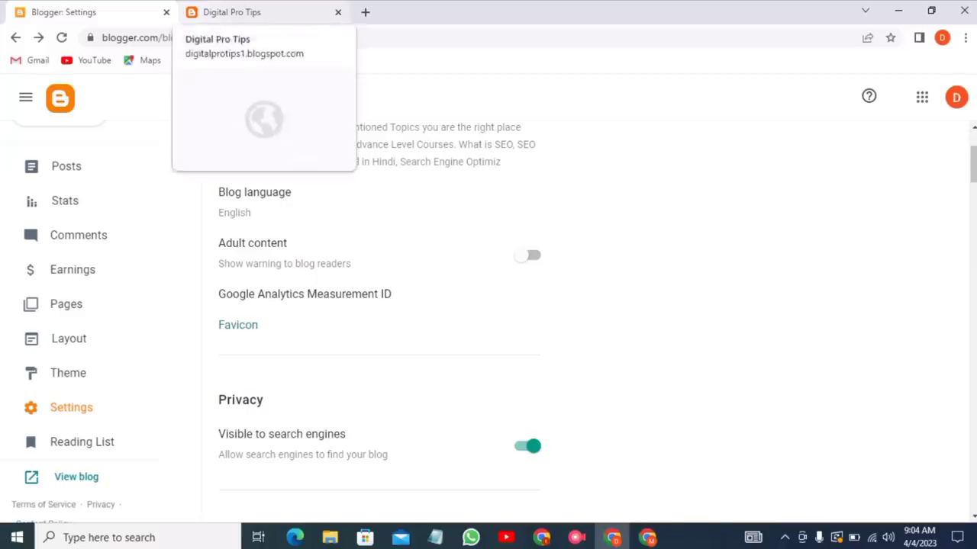
{"action": "left_click", "coordinate": [252, 325]}
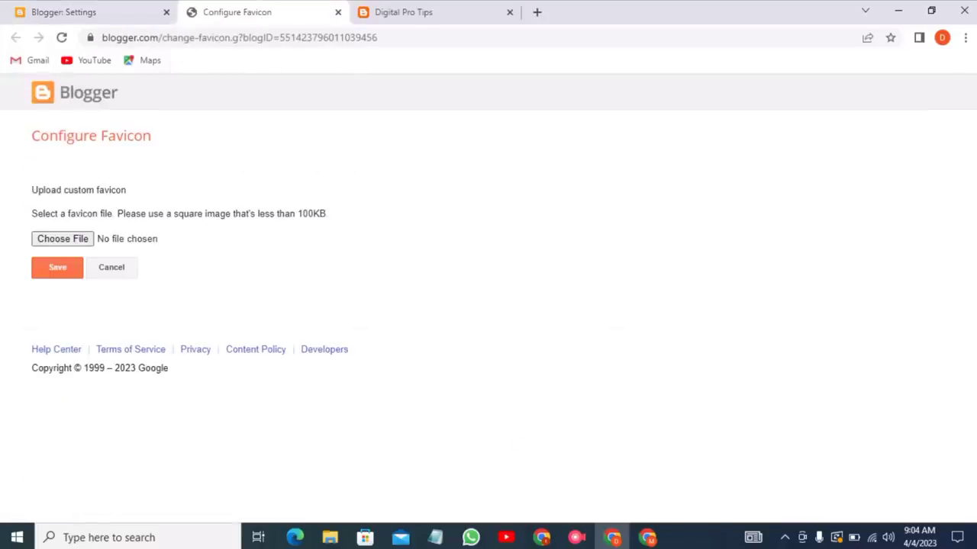
{"action": "left_click", "coordinate": [63, 239]}
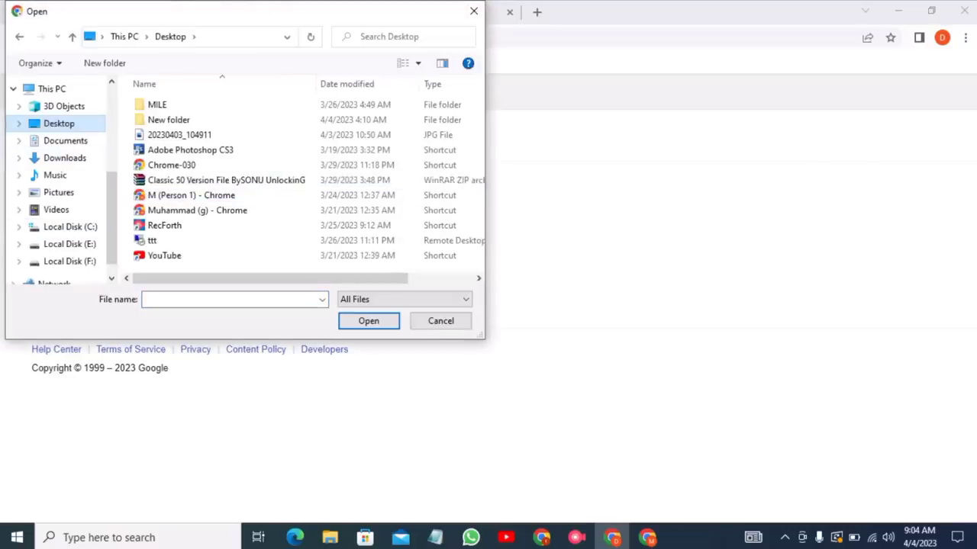
{"action": "scroll", "coordinate": [301, 180], "scroll_direction": "right", "scroll_amount": 1}
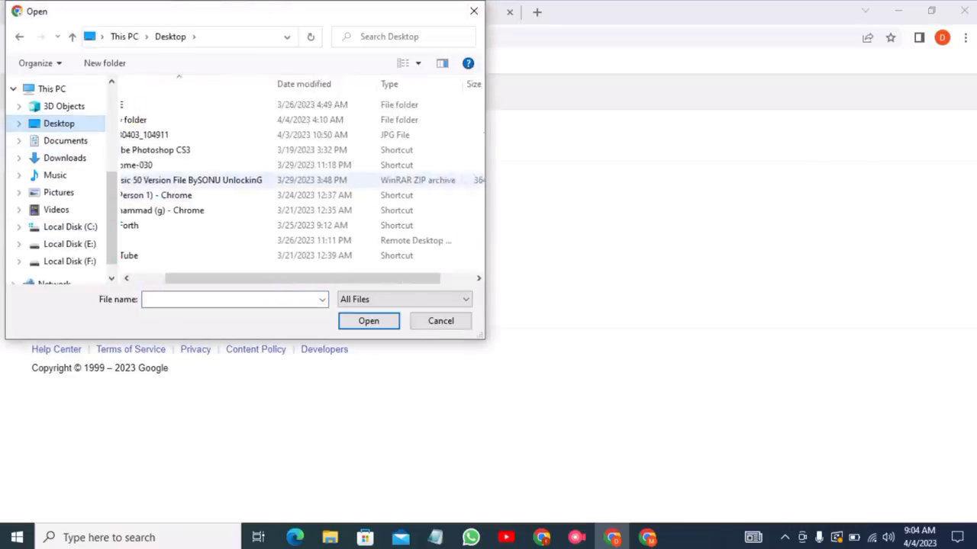
{"action": "scroll", "coordinate": [300, 180], "scroll_direction": "left", "scroll_amount": 1}
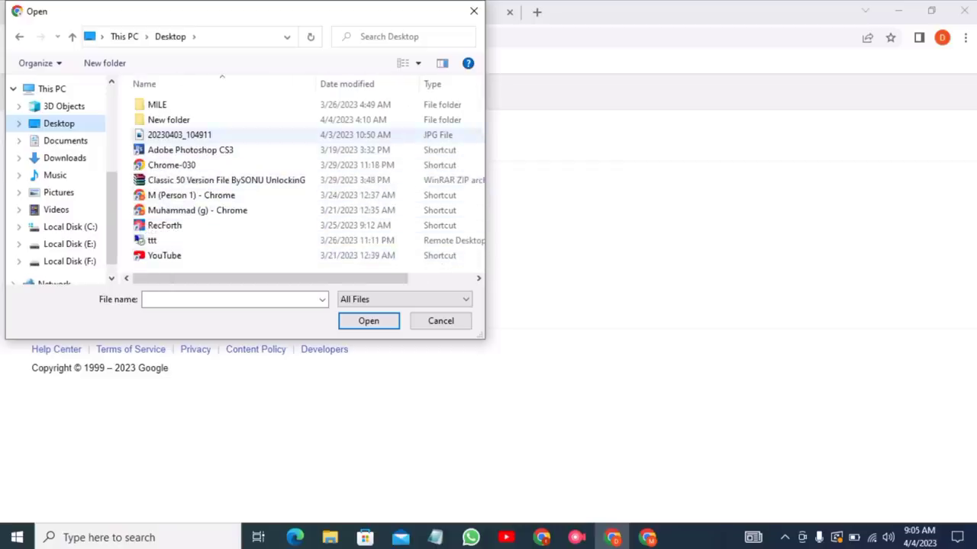
{"action": "left_click", "coordinate": [179, 134]}
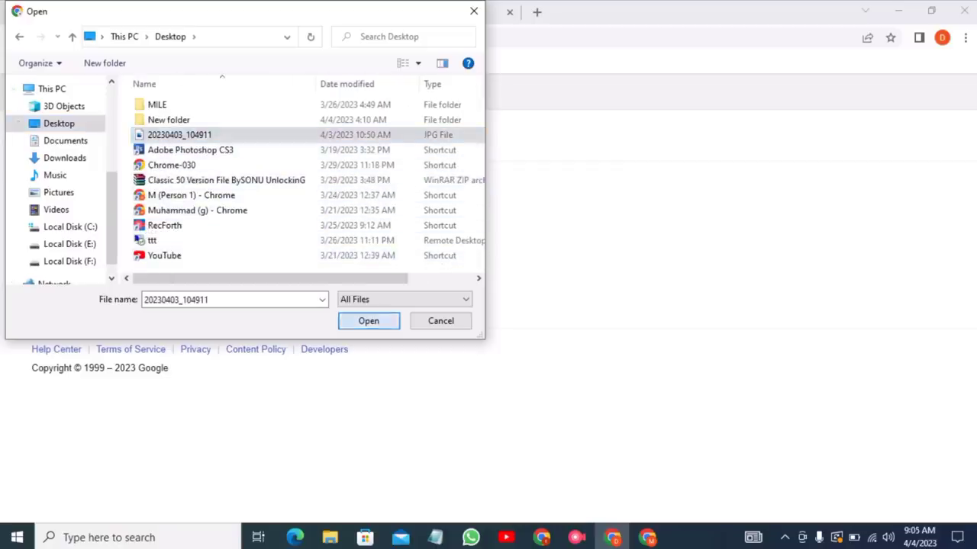
{"action": "key", "text": "Return"}
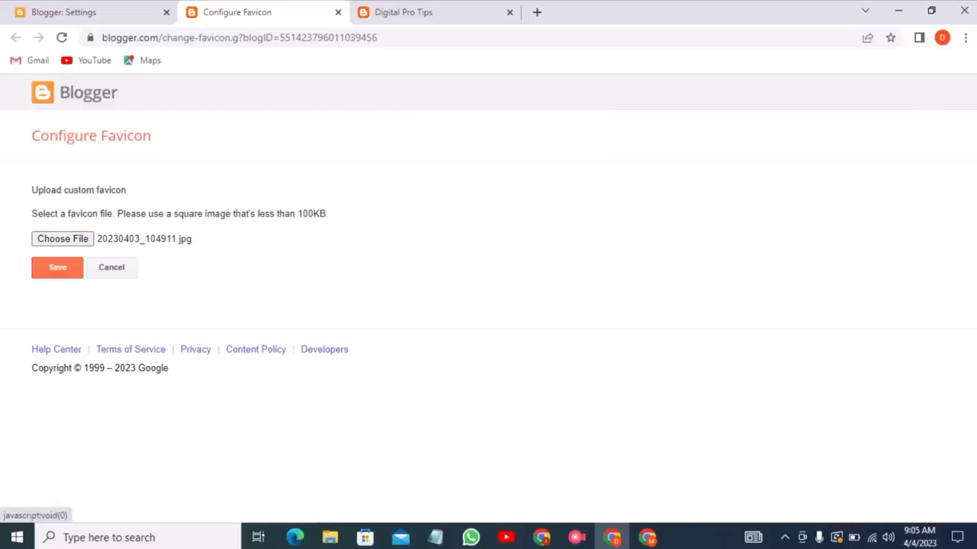
{"action": "left_click", "coordinate": [57, 267]}
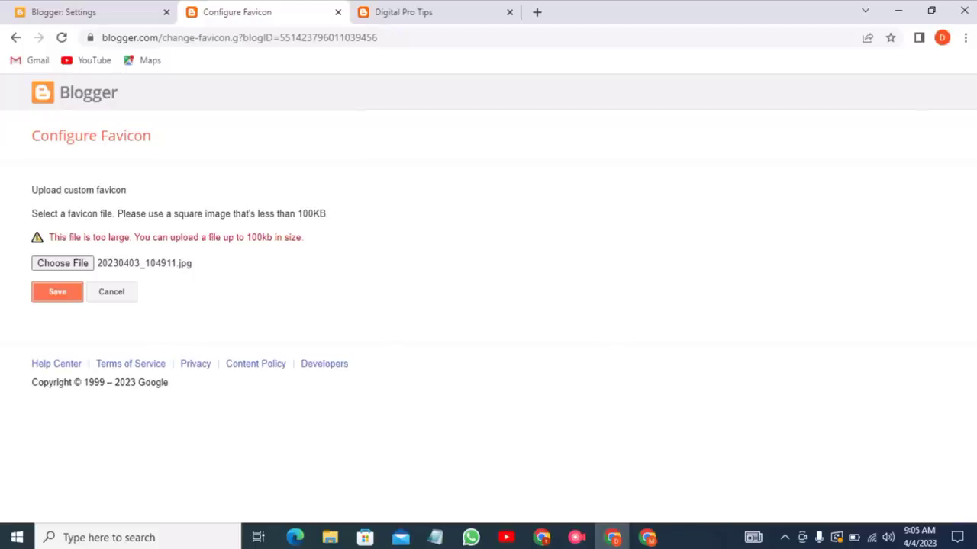
{"action": "left_click", "coordinate": [338, 12]}
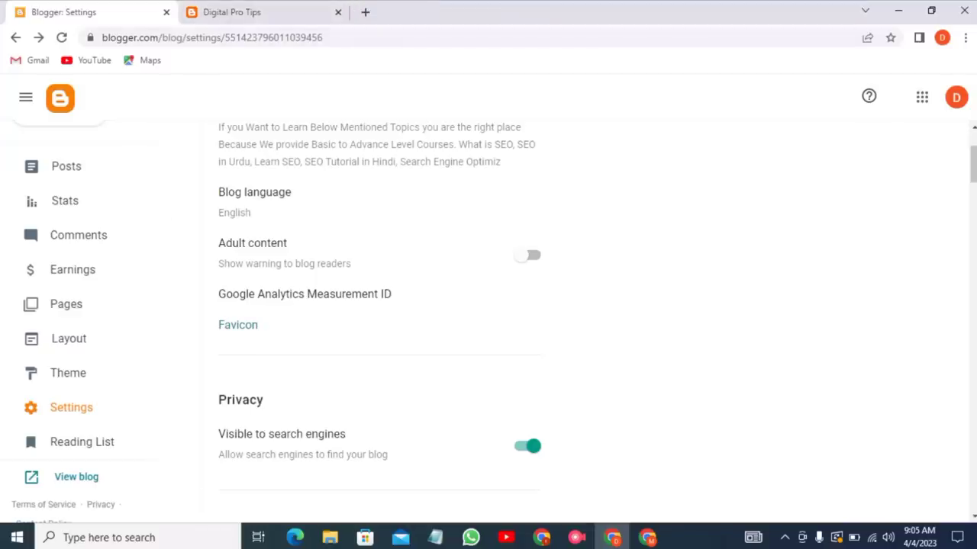
- Switch the blog's visibility to search engines off and back on in the privacy settings
{"action": "scroll", "coordinate": [488, 305], "scroll_direction": "down", "scroll_amount": 1}
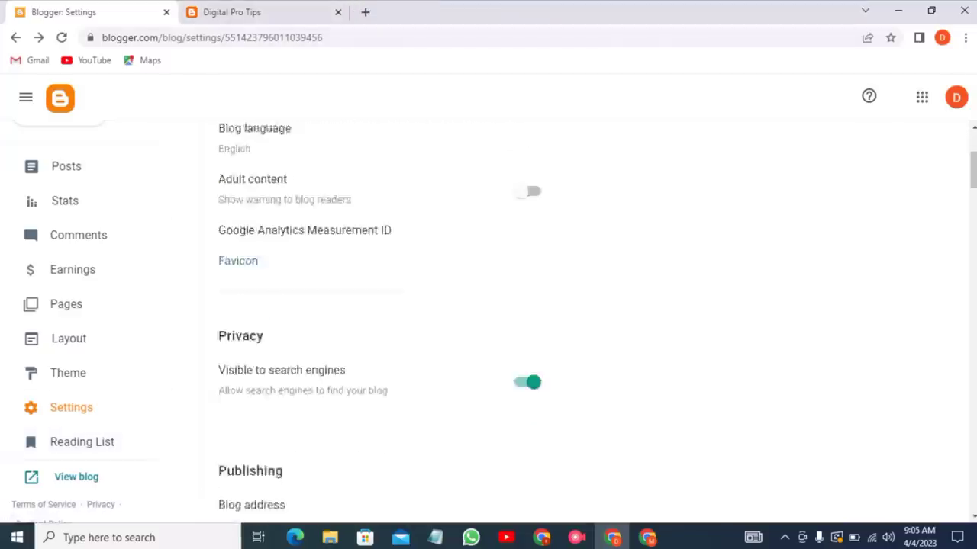
{"action": "scroll", "coordinate": [489, 306], "scroll_direction": "down", "scroll_amount": 1}
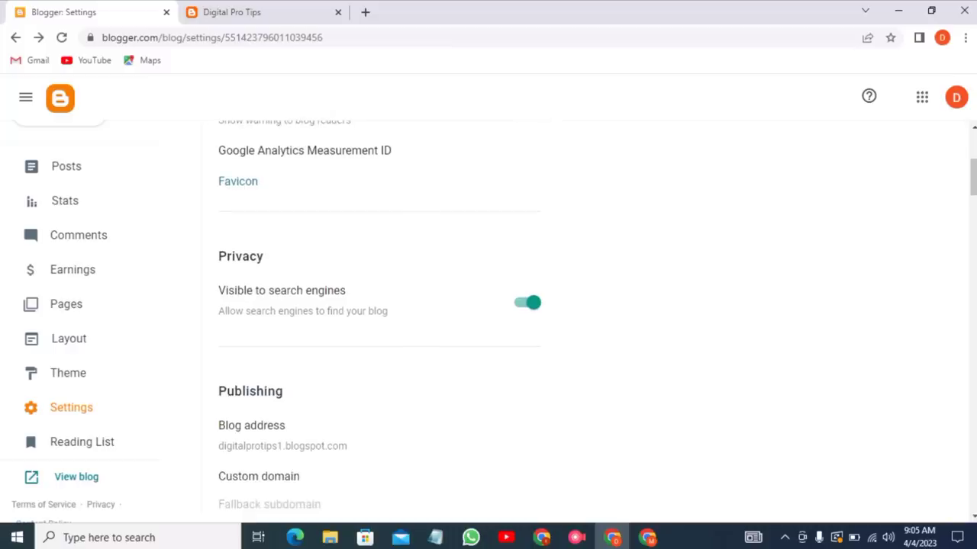
{"action": "left_click", "coordinate": [532, 302]}
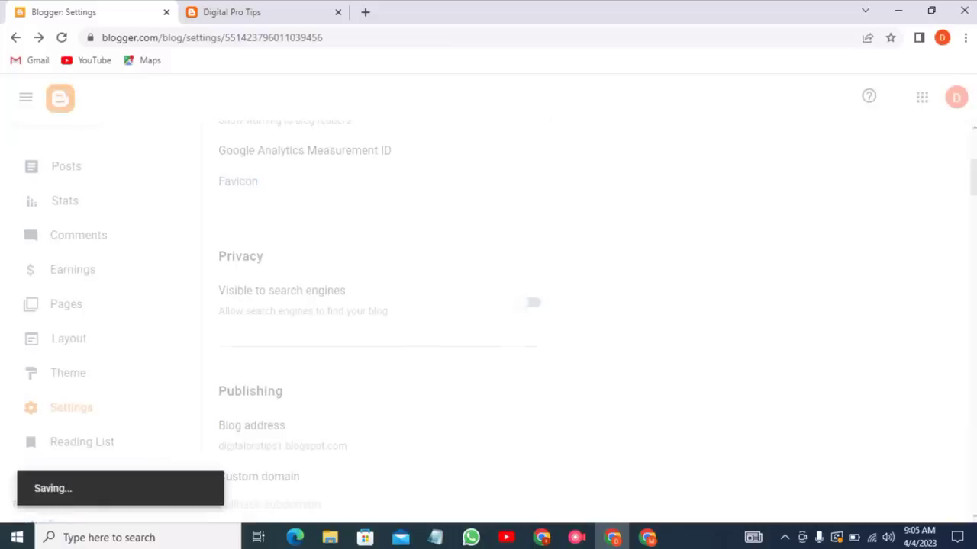
{"action": "left_click", "coordinate": [527, 302]}
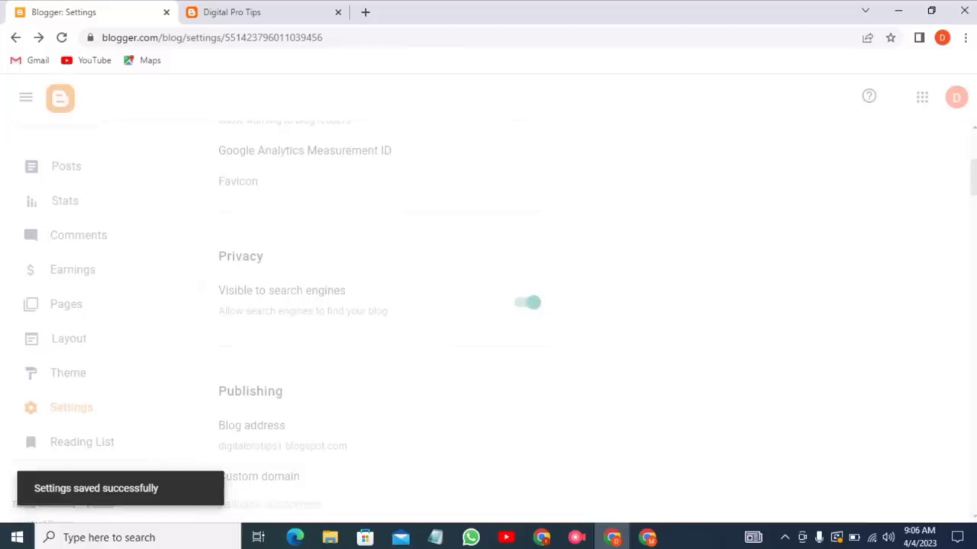
- Review the blog's publishing, HTTPS, permissions, posts, comments and email settings down to the Formatting section
{"action": "scroll", "coordinate": [488, 305], "scroll_direction": "down", "scroll_amount": 1}
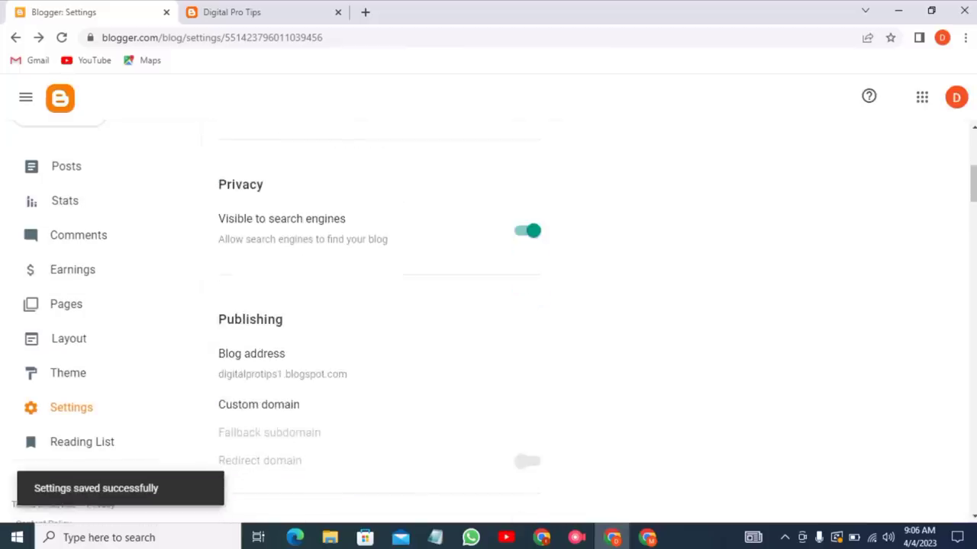
{"action": "scroll", "coordinate": [488, 306], "scroll_direction": "down", "scroll_amount": 1}
{"action": "scroll", "coordinate": [488, 305], "scroll_direction": "down", "scroll_amount": 1}
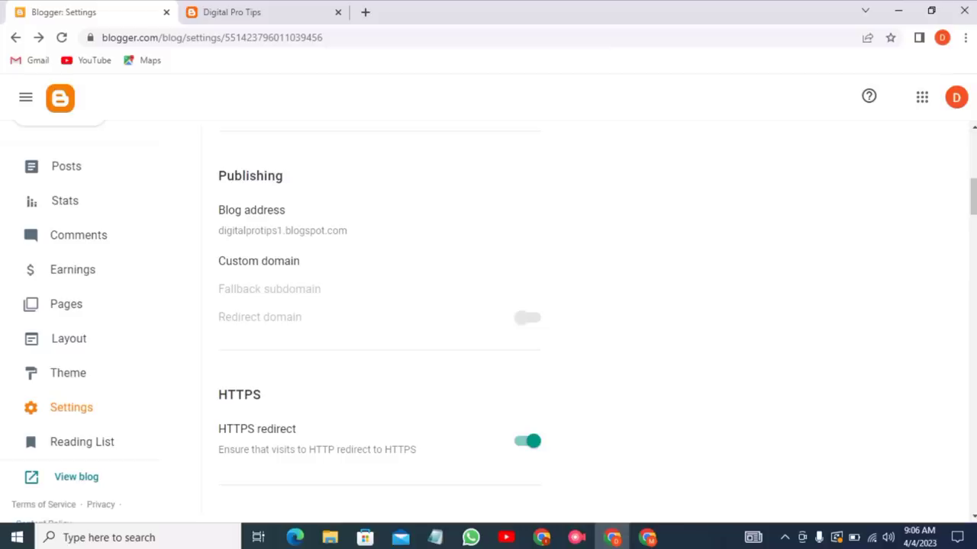
{"action": "scroll", "coordinate": [379, 321], "scroll_direction": "down", "scroll_amount": 2}
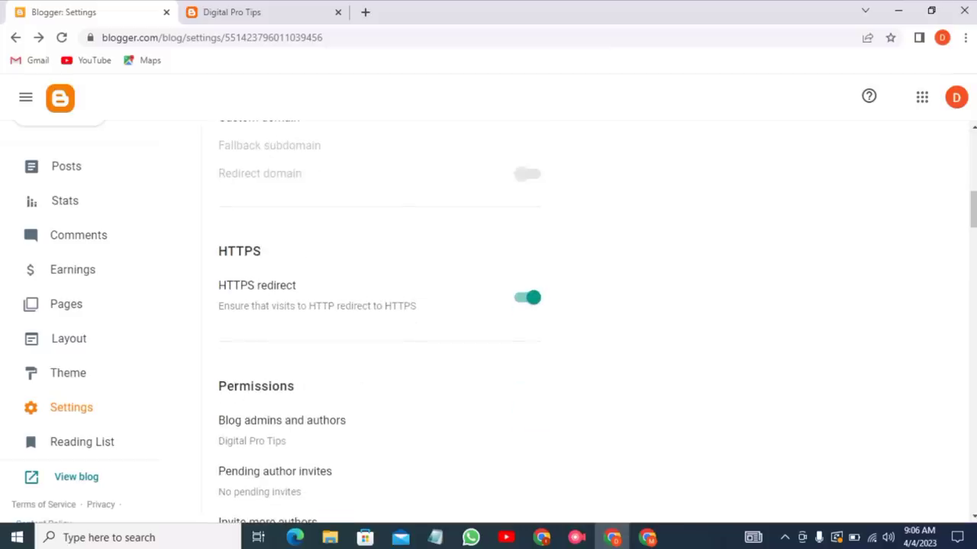
{"action": "scroll", "coordinate": [379, 321], "scroll_direction": "down", "scroll_amount": 2}
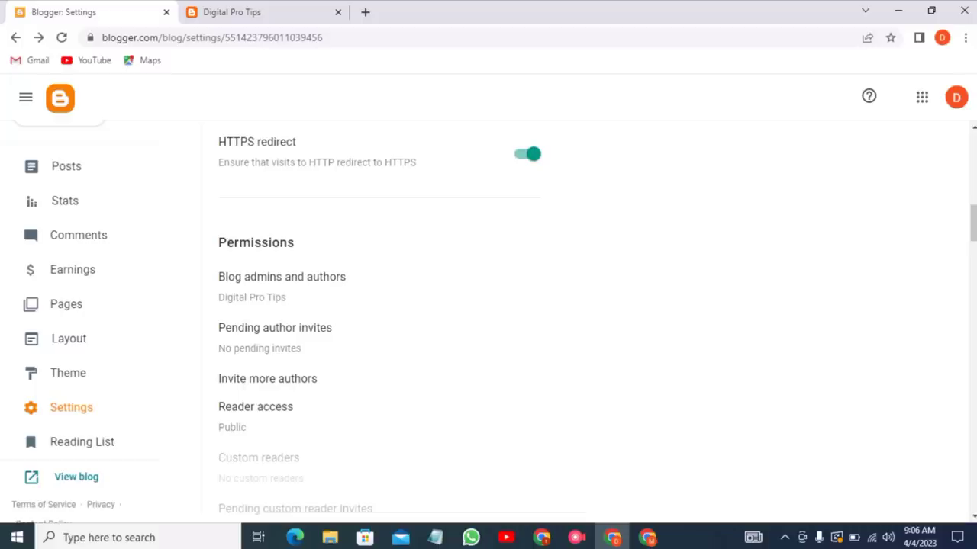
{"action": "scroll", "coordinate": [379, 320], "scroll_direction": "down", "scroll_amount": 4}
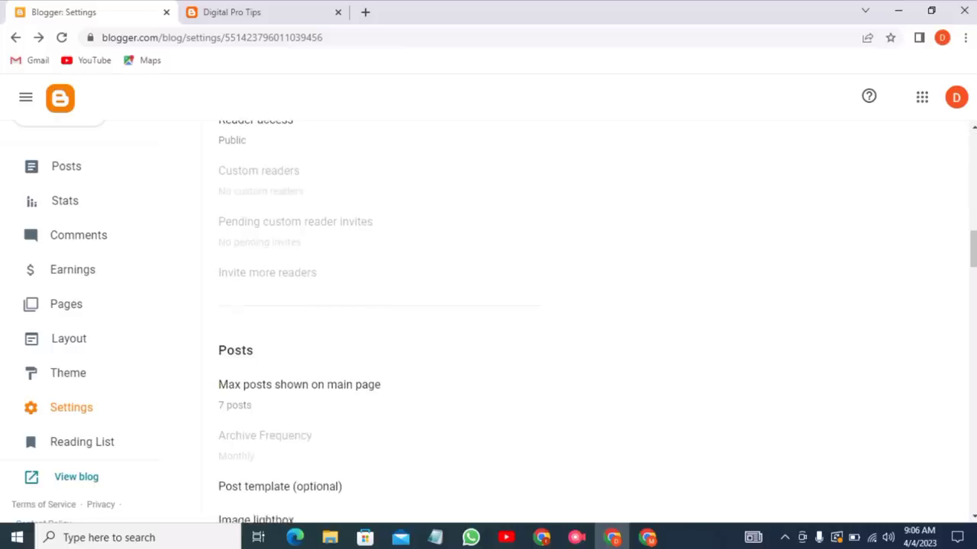
{"action": "scroll", "coordinate": [380, 321], "scroll_direction": "down", "scroll_amount": 3}
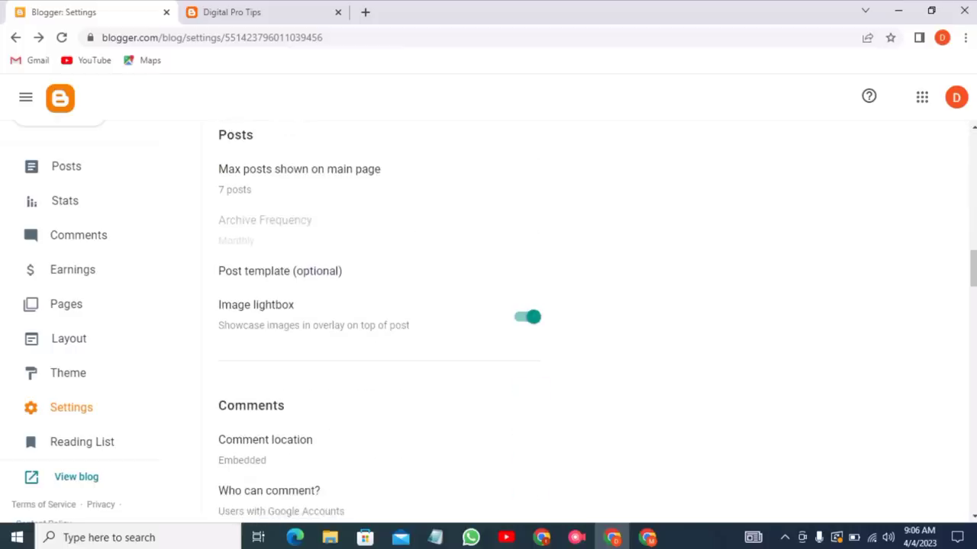
{"action": "scroll", "coordinate": [379, 321], "scroll_direction": "down", "scroll_amount": 1}
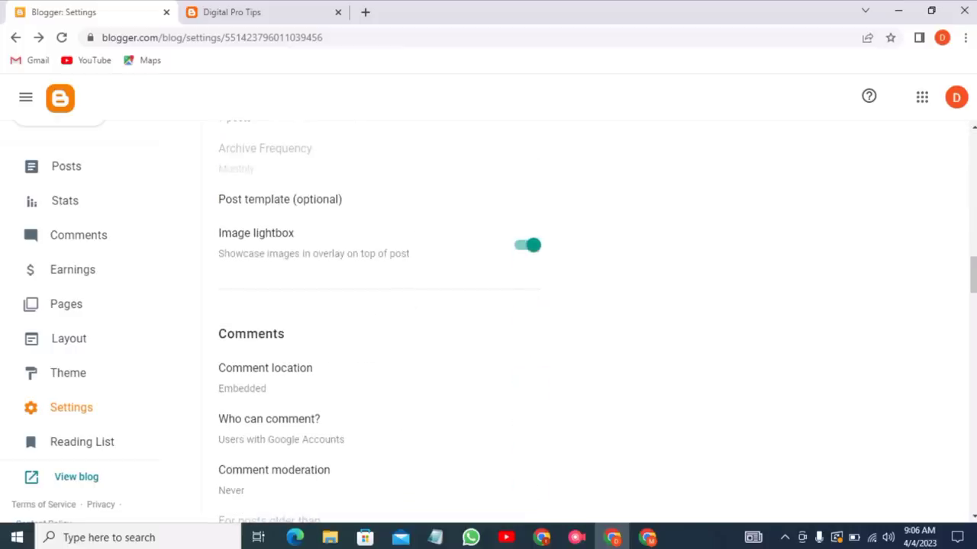
{"action": "scroll", "coordinate": [379, 320], "scroll_direction": "down", "scroll_amount": 1}
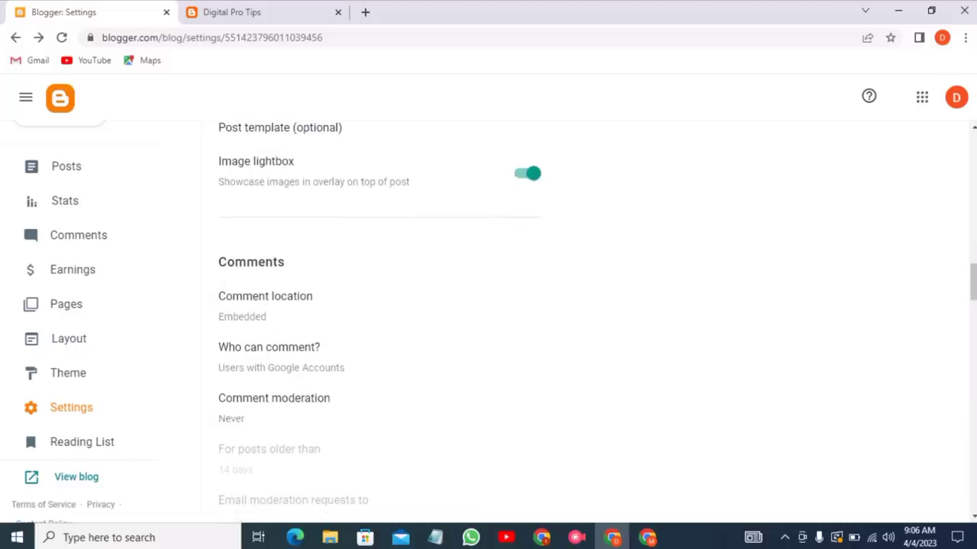
{"action": "scroll", "coordinate": [379, 320], "scroll_direction": "down", "scroll_amount": 2}
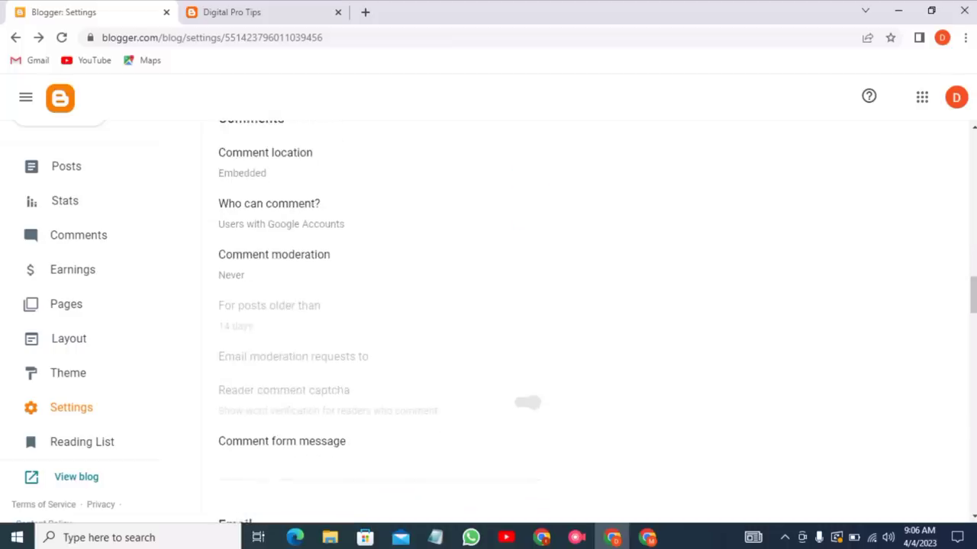
{"action": "scroll", "coordinate": [379, 321], "scroll_direction": "down", "scroll_amount": 3}
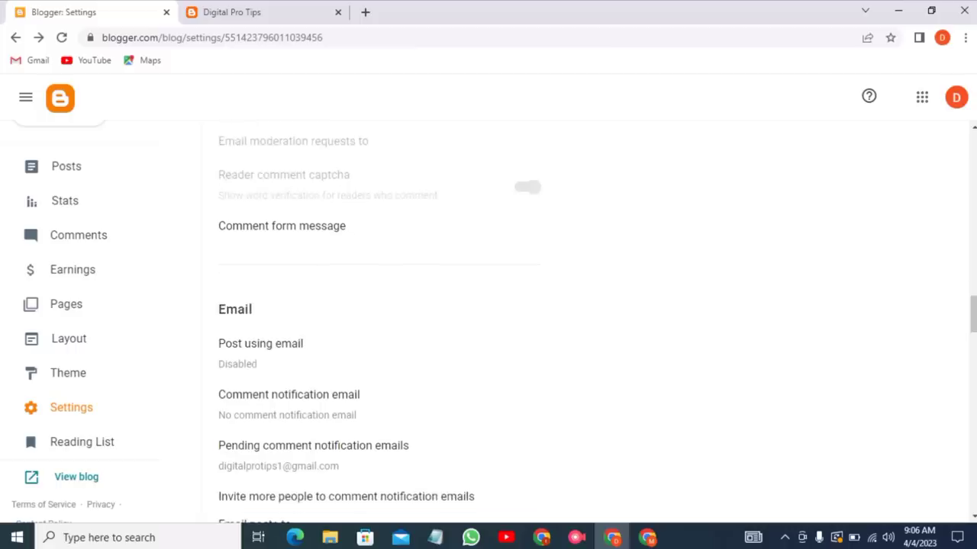
{"action": "scroll", "coordinate": [379, 321], "scroll_direction": "down", "scroll_amount": 5}
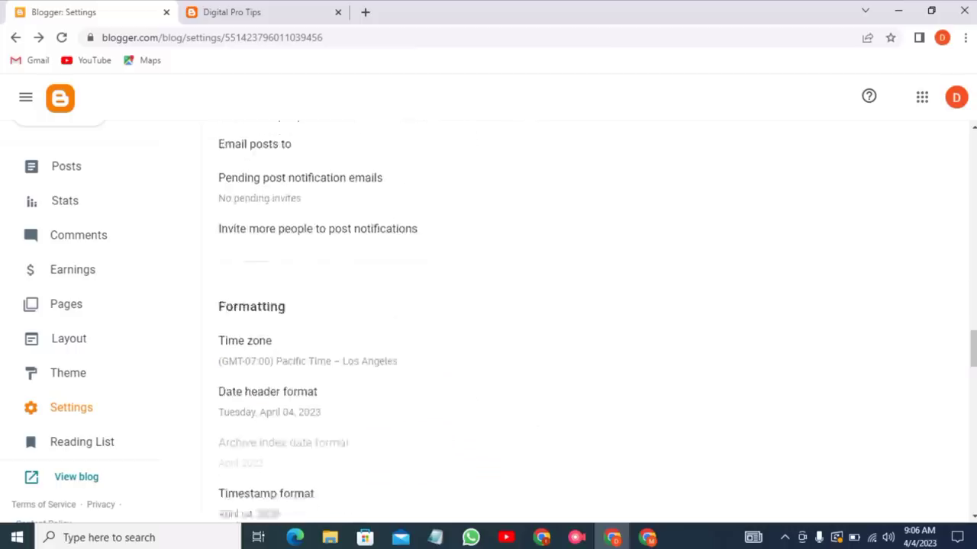
- Set the blog's time zone to (GMT+05:00) Pakistan Standard Time – Karachi and save it
{"action": "left_click", "coordinate": [245, 299]}
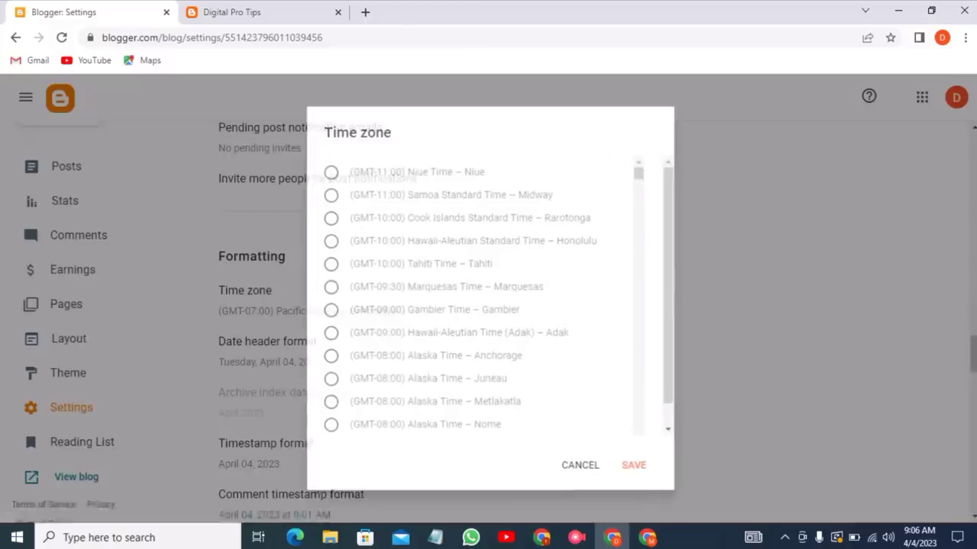
{"action": "scroll", "coordinate": [480, 296], "scroll_direction": "down", "scroll_amount": 15}
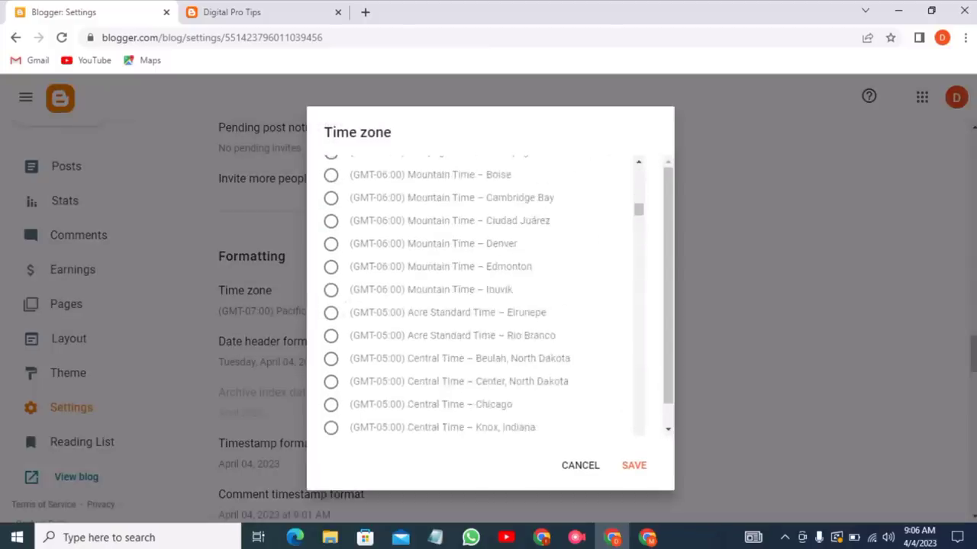
{"action": "scroll", "coordinate": [480, 295], "scroll_direction": "down", "scroll_amount": 12}
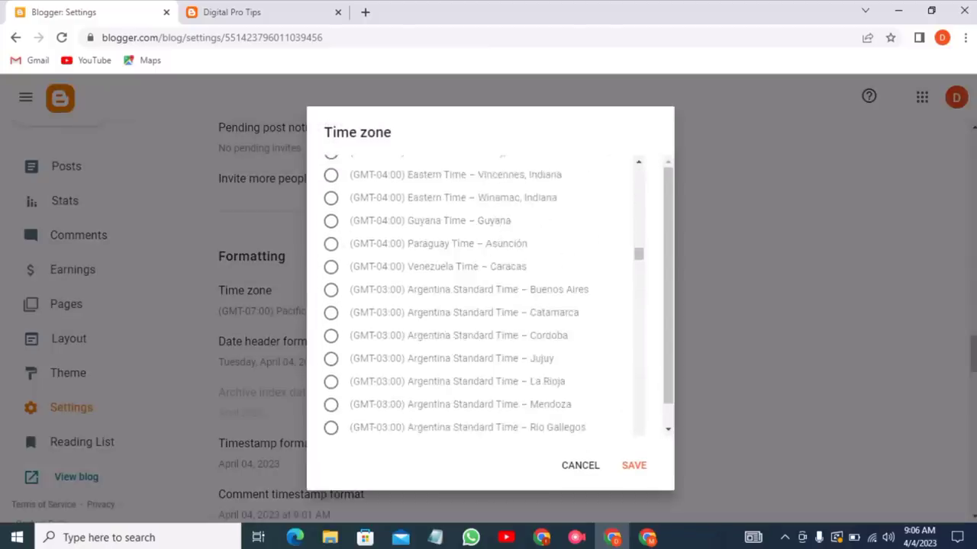
{"action": "scroll", "coordinate": [481, 296], "scroll_direction": "down", "scroll_amount": 12}
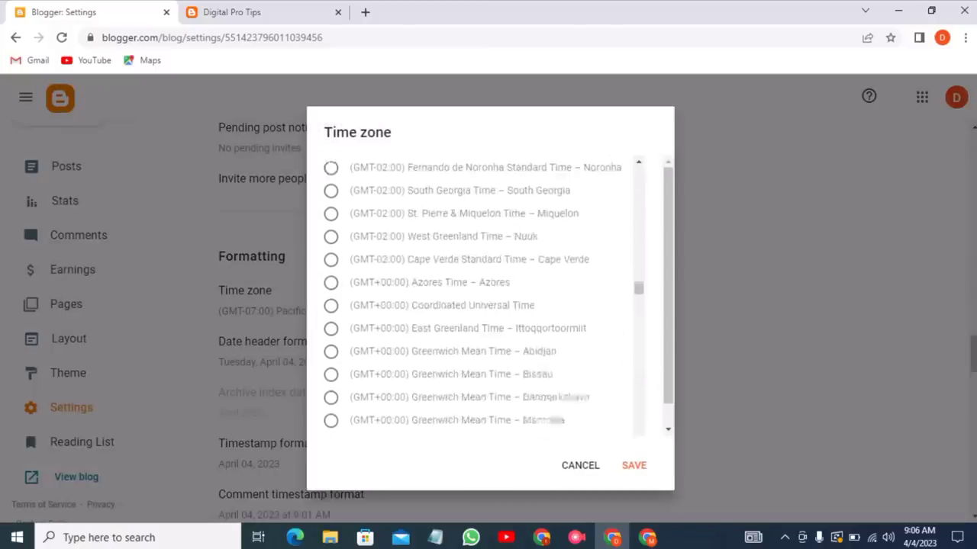
{"action": "scroll", "coordinate": [483, 292], "scroll_direction": "down", "scroll_amount": 13}
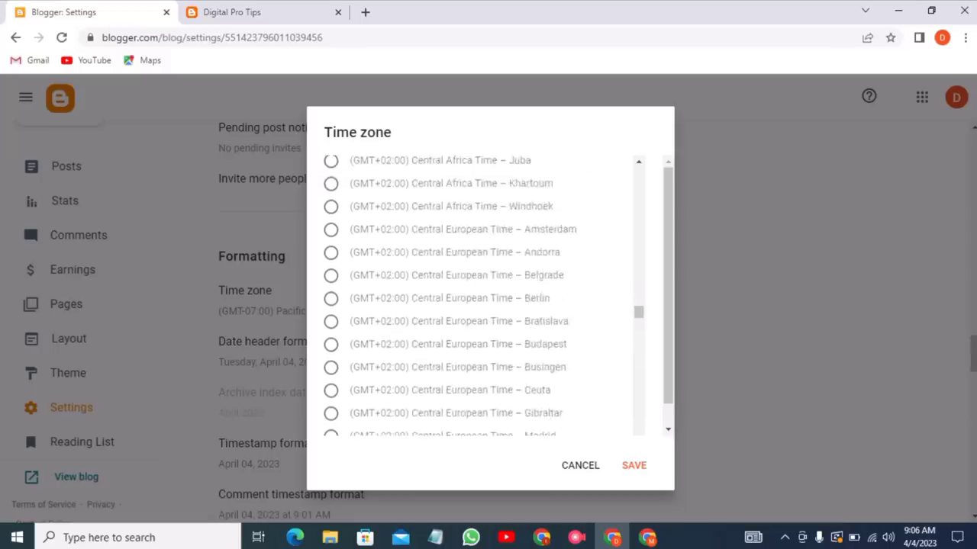
{"action": "scroll", "coordinate": [480, 295], "scroll_direction": "down", "scroll_amount": 10}
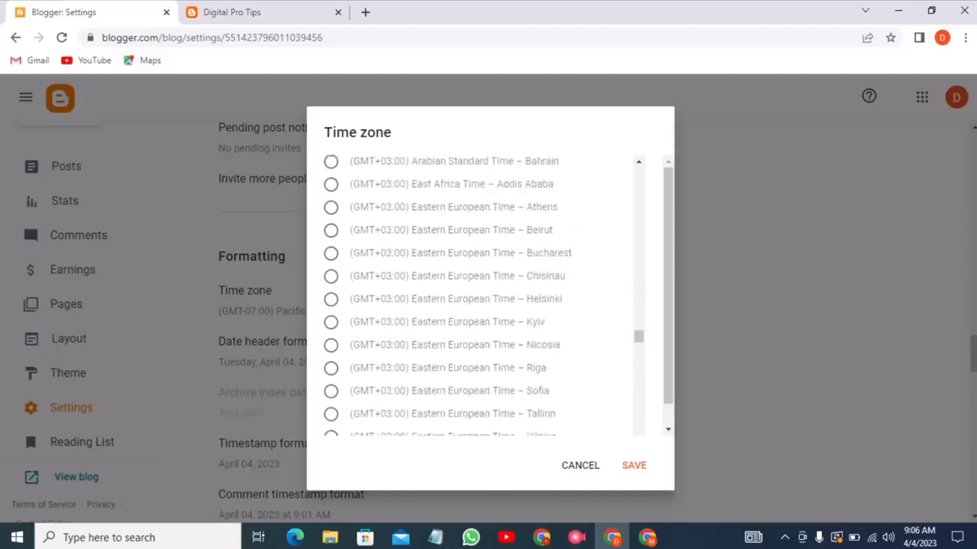
{"action": "scroll", "coordinate": [481, 295], "scroll_direction": "down", "scroll_amount": 10}
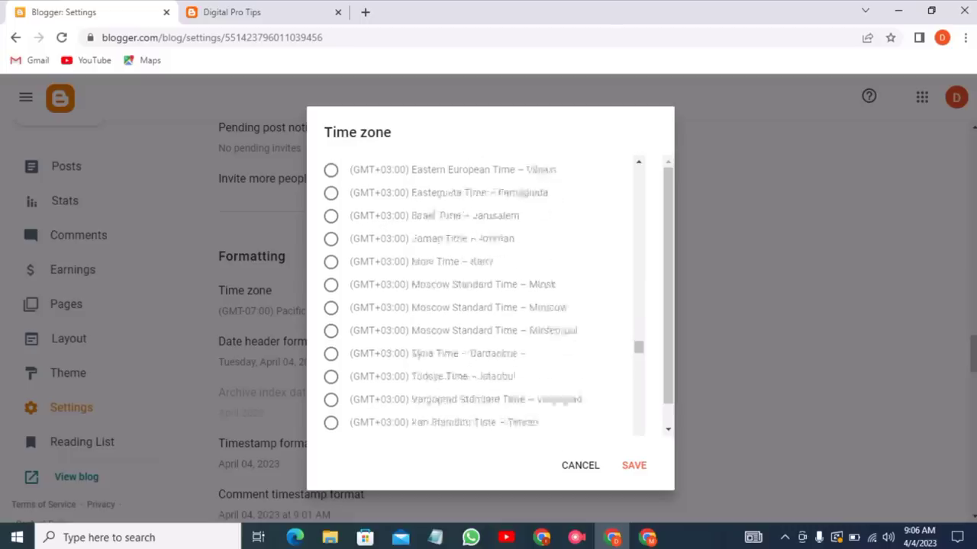
{"action": "scroll", "coordinate": [481, 295], "scroll_direction": "down", "scroll_amount": 3}
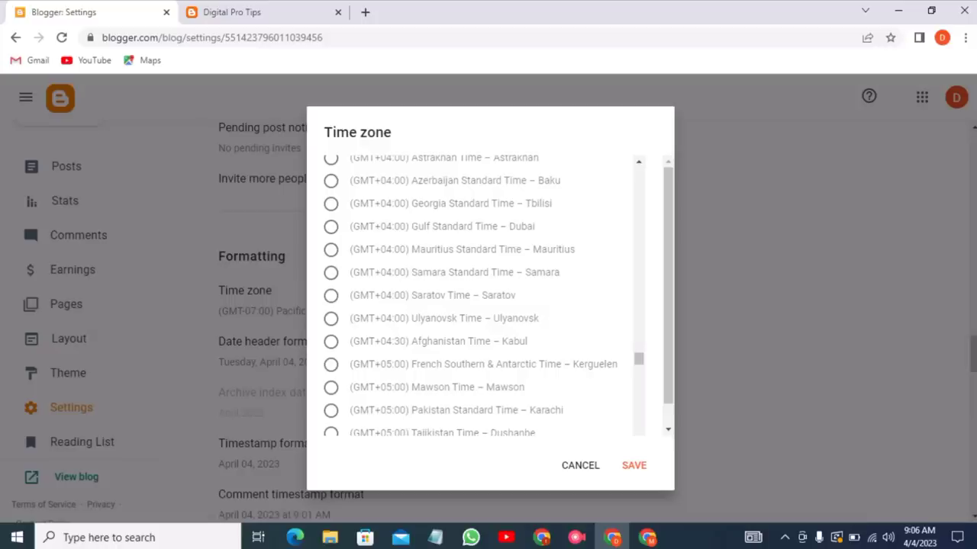
{"action": "left_click", "coordinate": [330, 410]}
{"action": "left_click", "coordinate": [633, 464]}
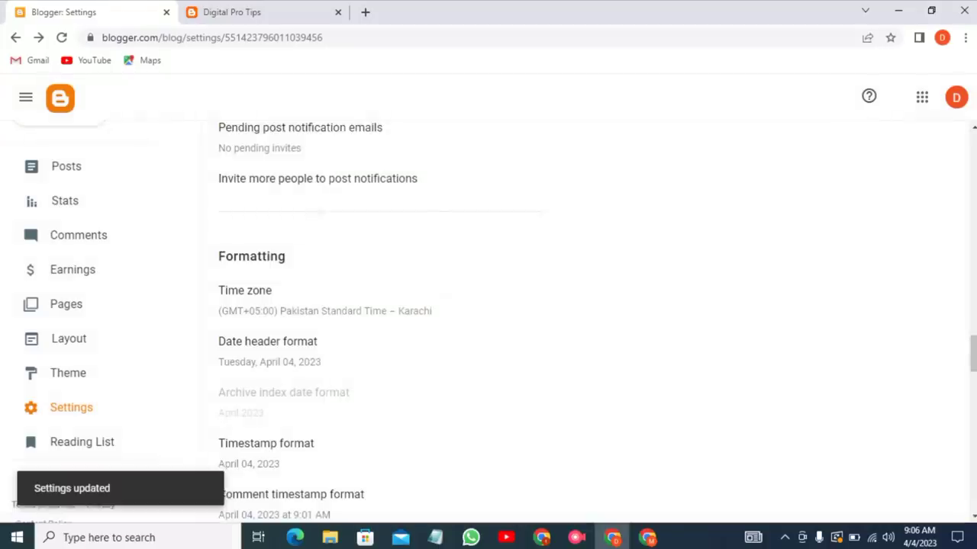
- Enable the search description in the Meta tags settings and open the Search description for editing
{"action": "scroll", "coordinate": [580, 320], "scroll_direction": "down", "scroll_amount": 1}
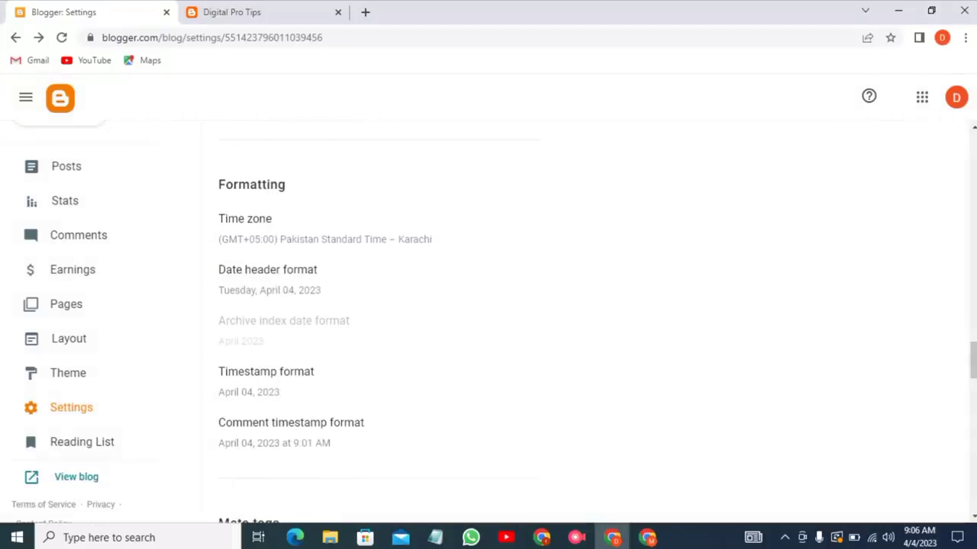
{"action": "scroll", "coordinate": [580, 321], "scroll_direction": "down", "scroll_amount": 1}
{"action": "scroll", "coordinate": [580, 321], "scroll_direction": "down", "scroll_amount": 1}
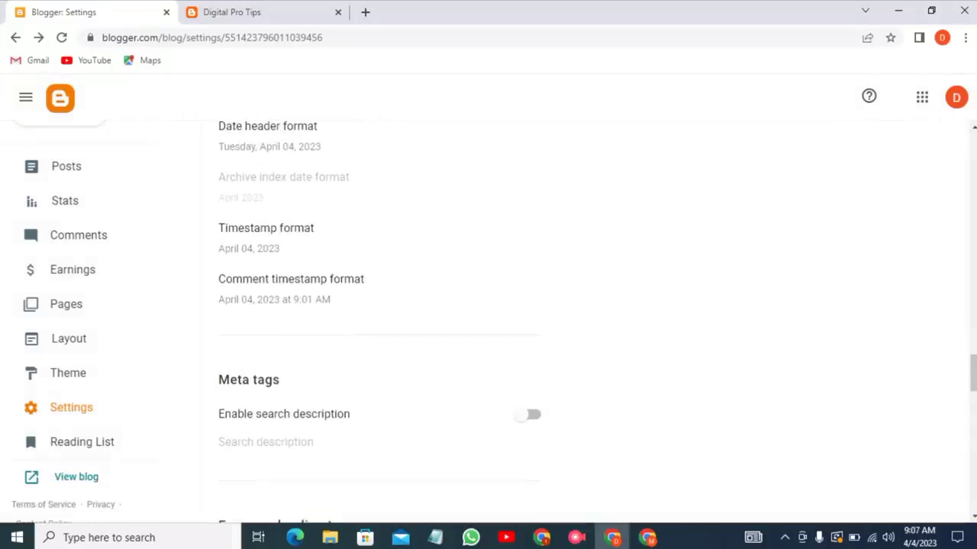
{"action": "left_click", "coordinate": [527, 414]}
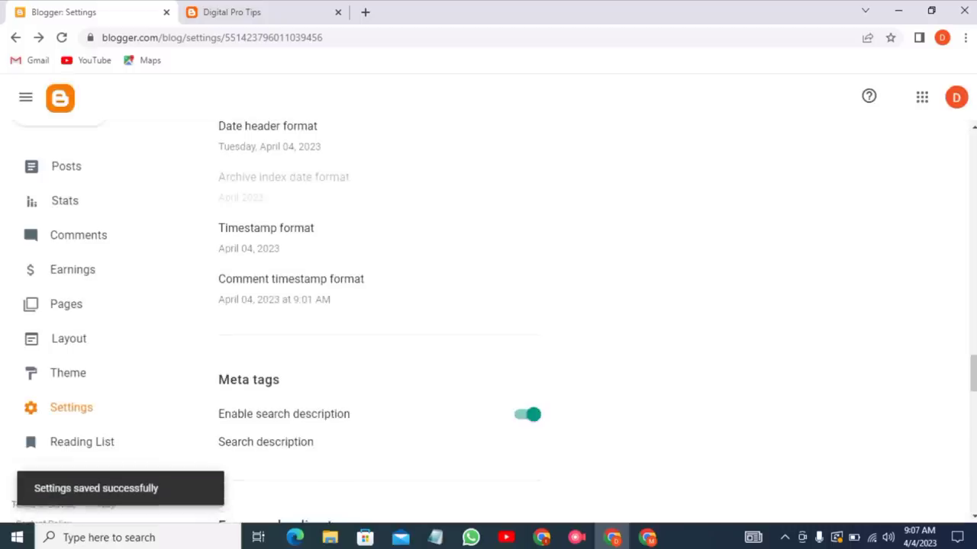
{"action": "scroll", "coordinate": [219, 486], "scroll_direction": "down", "scroll_amount": 1}
{"action": "left_click", "coordinate": [266, 370]}
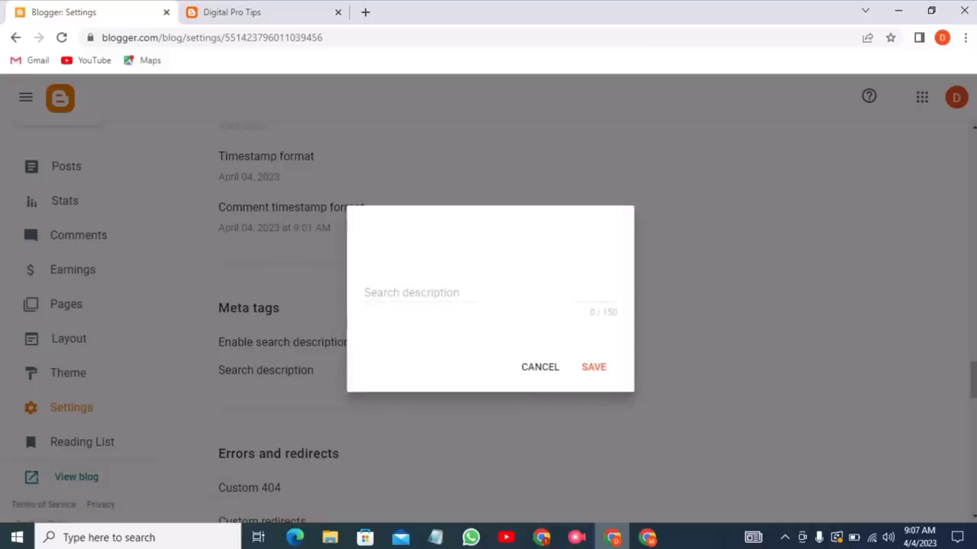
- Switch to the YouTube channel's About page and copy the description text from "What is SEO" through "Make Money From SEO,"
{"action": "left_click", "coordinate": [647, 537]}
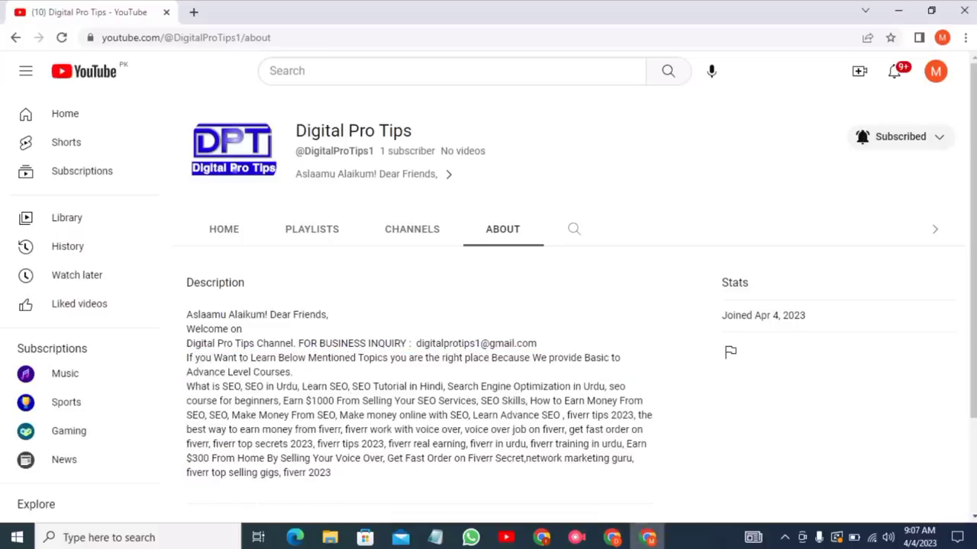
{"action": "left_click_drag", "start_coordinate": [188, 130], "coordinate": [338, 415]}
{"action": "left_click", "coordinate": [223, 386]}
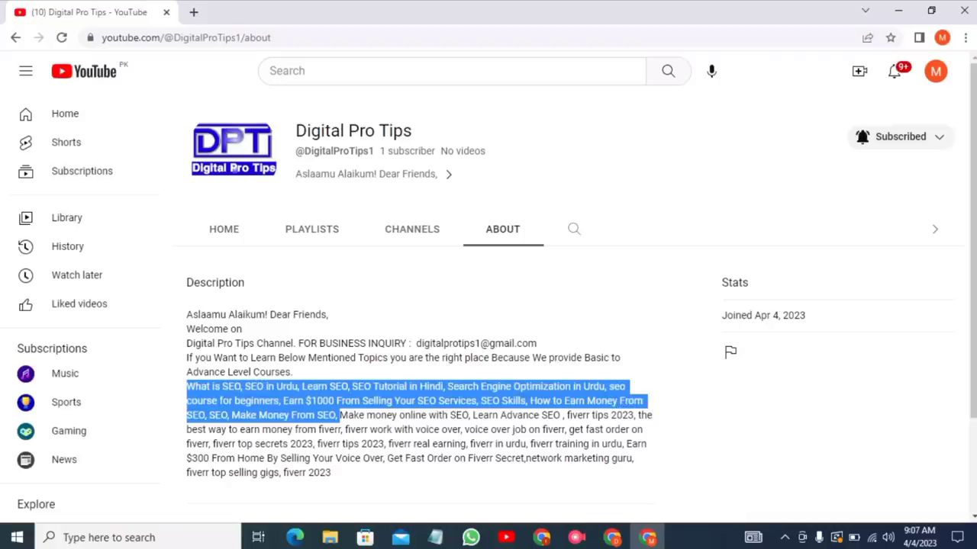
{"action": "right_click", "coordinate": [308, 395]}
{"action": "left_click", "coordinate": [329, 408]}
- Return to the Blogger settings and paste the copied channel text into the blog's search description
{"action": "left_click", "coordinate": [612, 537]}
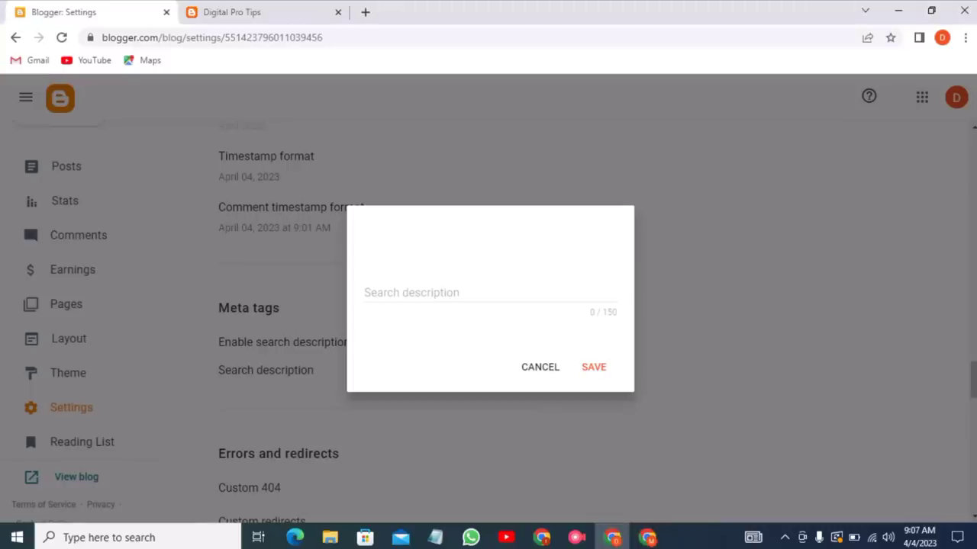
{"action": "left_click", "coordinate": [365, 258]}
{"action": "right_click", "coordinate": [394, 284]}
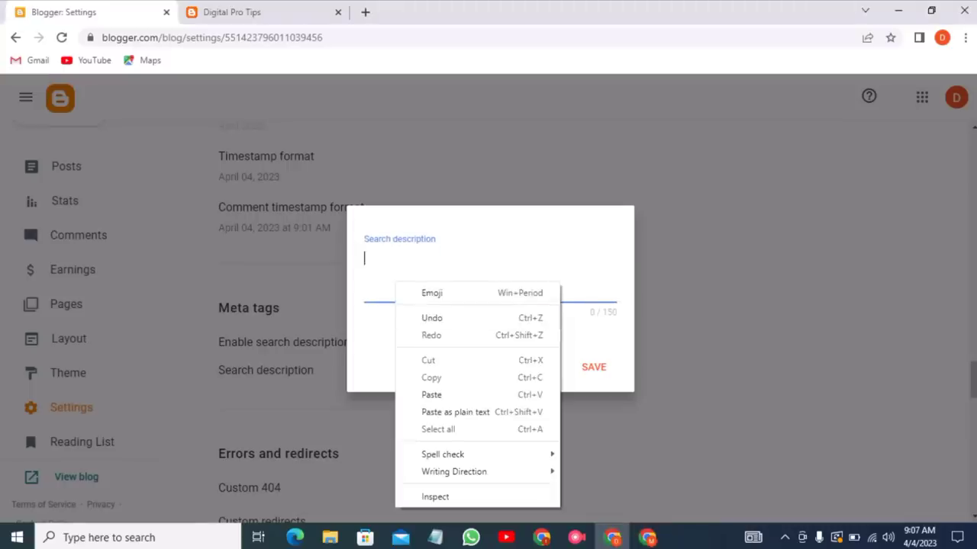
{"action": "left_click", "coordinate": [416, 394]}
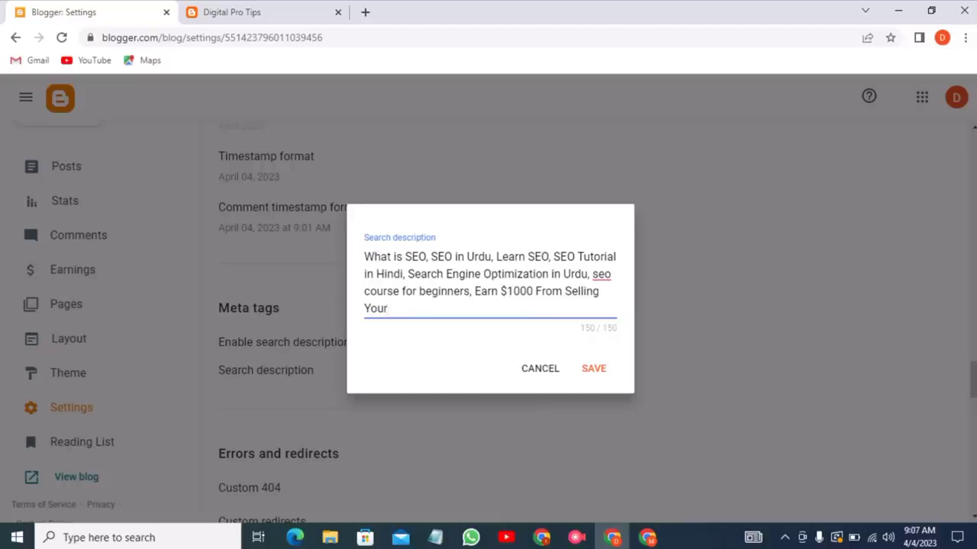
- Cut "Earn $1000 From Selling Your" from the end of the search description and save it
{"action": "key", "text": "shift+Left"}
{"action": "key", "text": "shift+Left"}
{"action": "key", "text": "shift+Left"}
{"action": "key", "text": "shift+Left"}
{"action": "key", "text": "Right"}
{"action": "key", "text": "shift+Left"}
{"action": "key", "text": "shift+Left"}
{"action": "key", "text": "shift+Left"}
{"action": "key", "text": "shift+Left"}
{"action": "key", "text": "shift+Left"}
{"action": "key", "text": "shift+Left"}
{"action": "key", "text": "shift+Left"}
{"action": "key", "text": "shift+Left"}
{"action": "key", "text": "shift+Left"}
{"action": "key", "text": "shift+Left"}
{"action": "key", "text": "shift+Left"}
{"action": "key", "text": "shift+Left"}
{"action": "key", "text": "shift+Left"}
{"action": "key", "text": "shift+Left"}
{"action": "key", "text": "shift+Left"}
{"action": "key", "text": "shift+Left"}
{"action": "key", "text": "shift+Left"}
{"action": "key", "text": "shift+Left"}
{"action": "key", "text": "shift+Left"}
{"action": "key", "text": "shift+Left"}
{"action": "key", "text": "shift+Right"}
{"action": "key", "text": "shift+Right"}
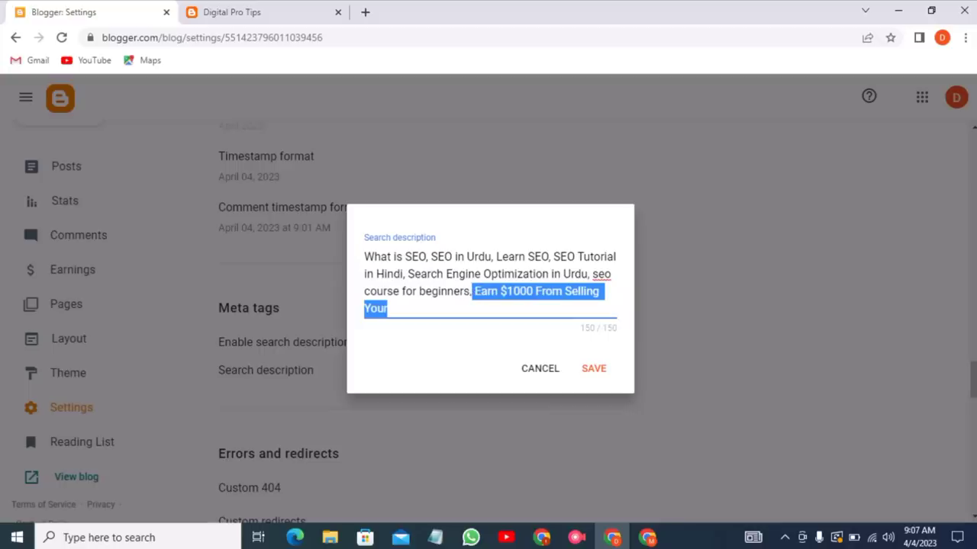
{"action": "right_click", "coordinate": [473, 299]}
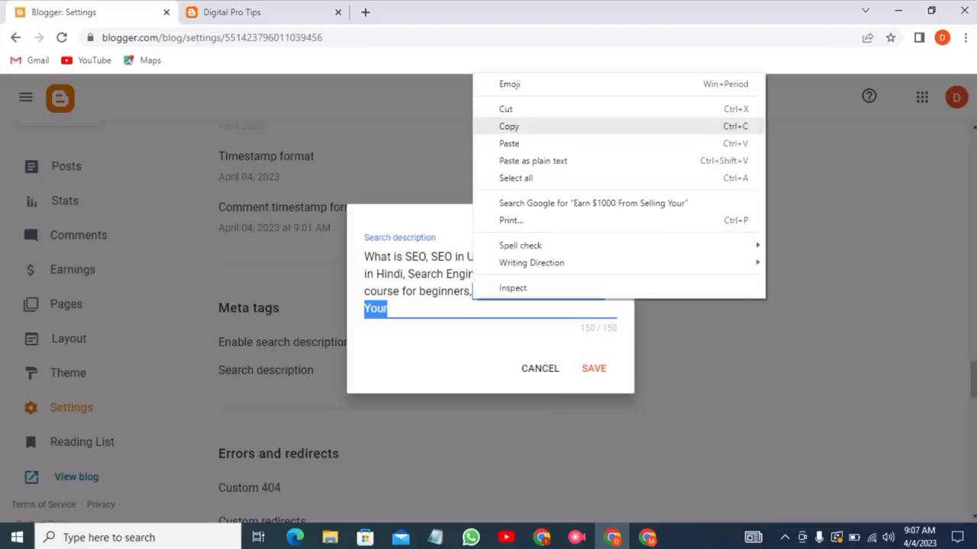
{"action": "left_click", "coordinate": [527, 109]}
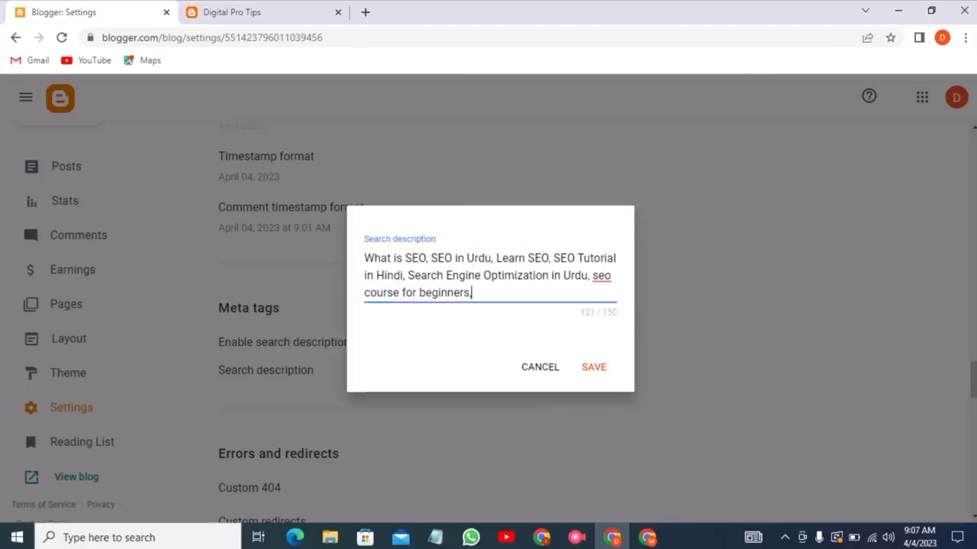
{"action": "left_click", "coordinate": [594, 368]}
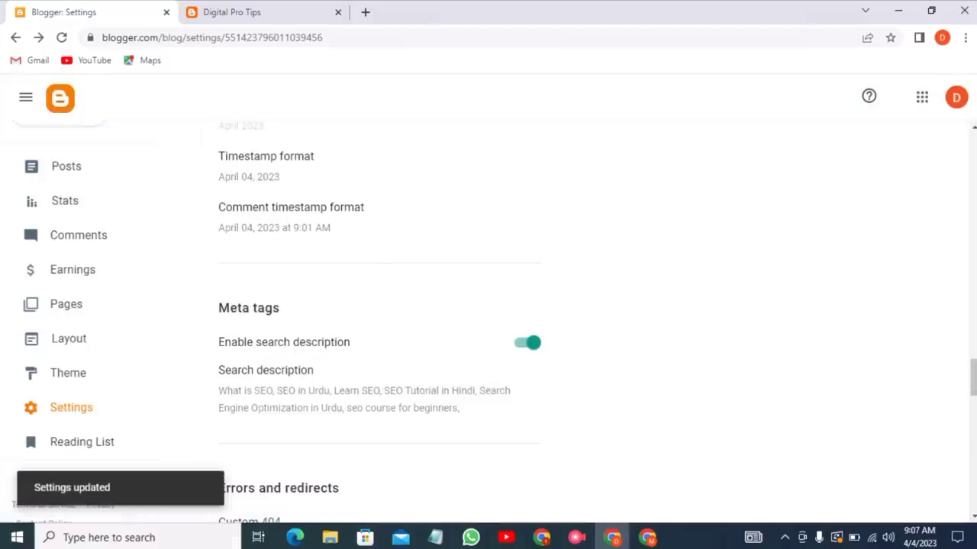
- Review the remaining blog settings from Errors and redirects through Crawlers and indexing, Monetization, Manage Blog, Site feed and General, and return to the comment settings
{"action": "scroll", "coordinate": [534, 321], "scroll_direction": "down", "scroll_amount": 4}
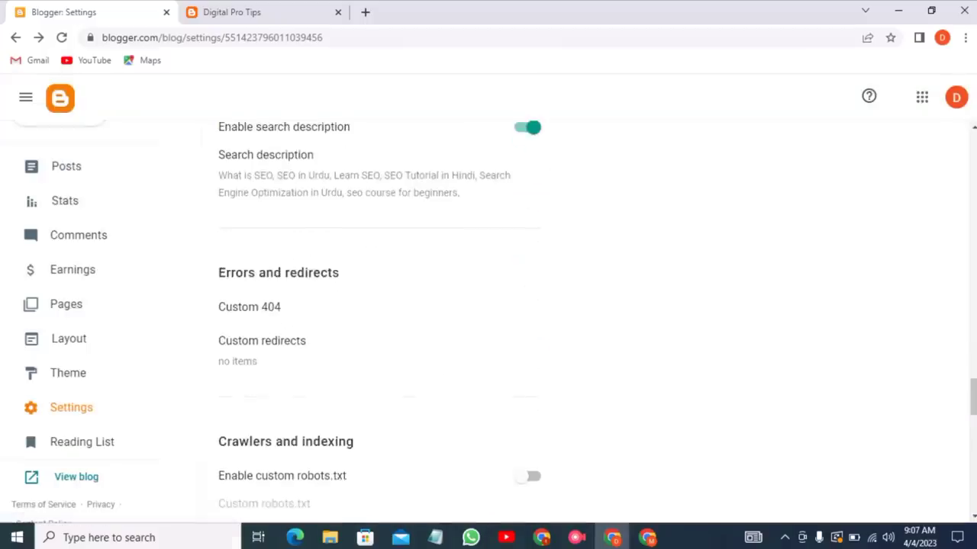
{"action": "scroll", "coordinate": [534, 320], "scroll_direction": "down", "scroll_amount": 1}
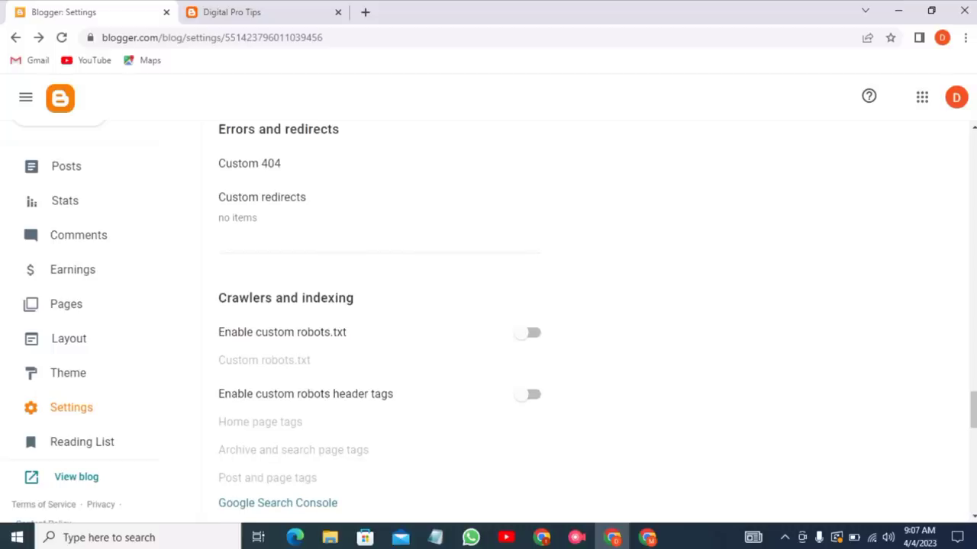
{"action": "scroll", "coordinate": [534, 320], "scroll_direction": "down", "scroll_amount": 2}
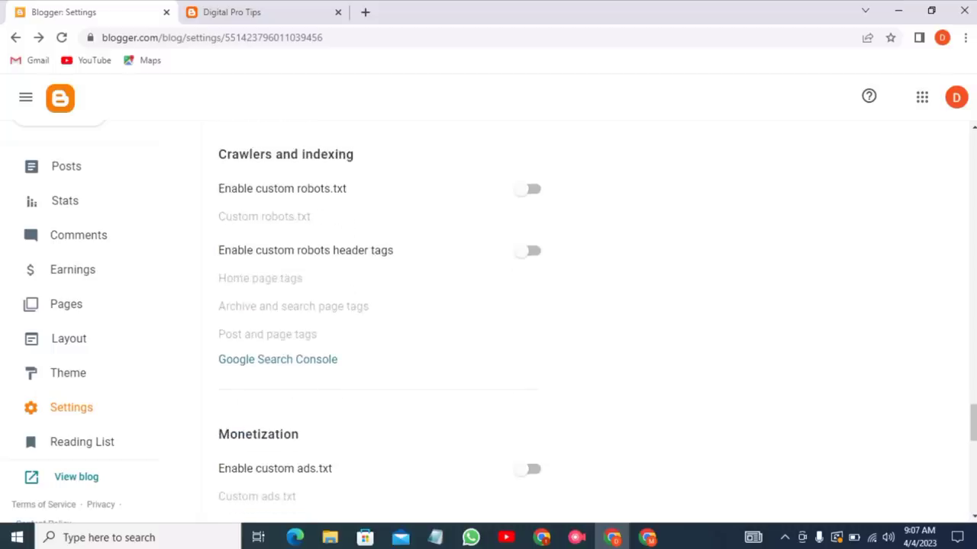
{"action": "scroll", "coordinate": [535, 320], "scroll_direction": "down", "scroll_amount": 2}
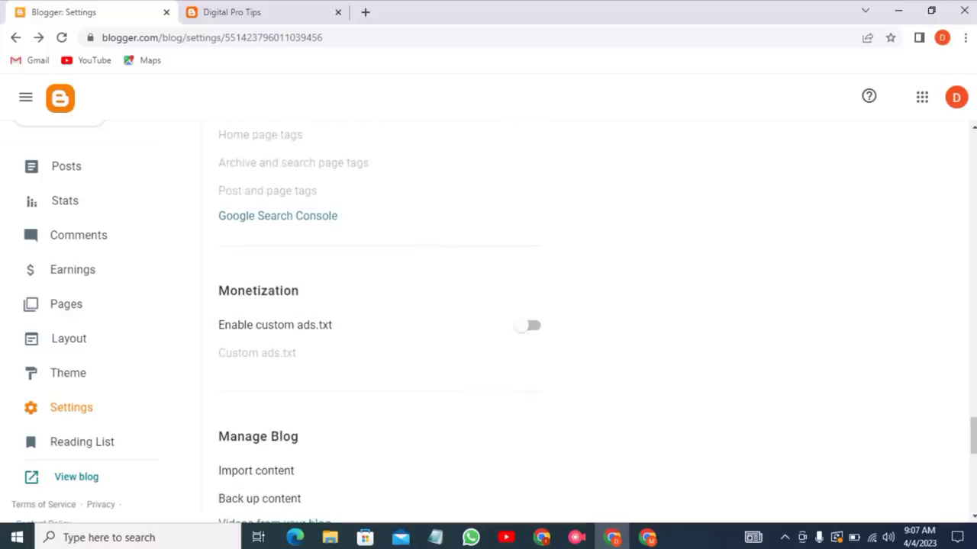
{"action": "scroll", "coordinate": [534, 320], "scroll_direction": "down", "scroll_amount": 1}
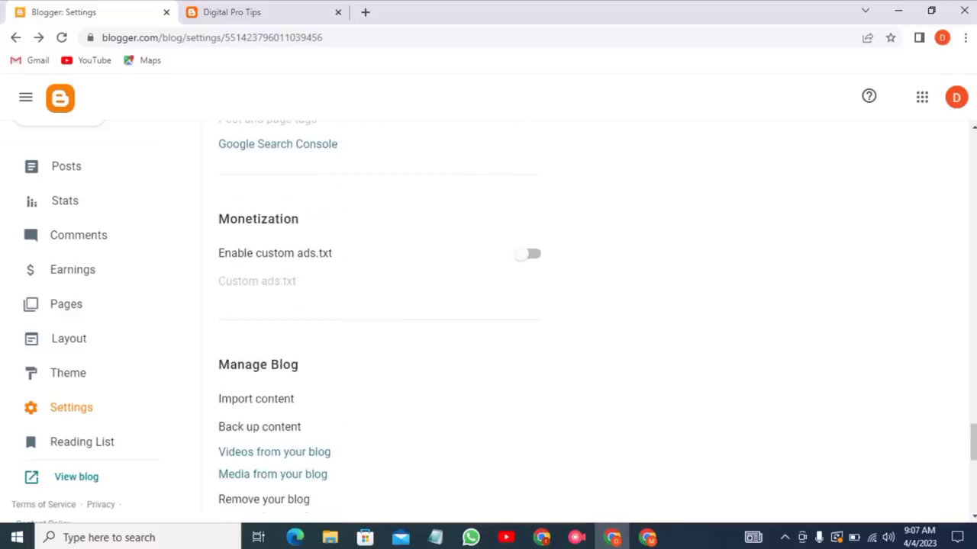
{"action": "scroll", "coordinate": [534, 320], "scroll_direction": "down", "scroll_amount": 3}
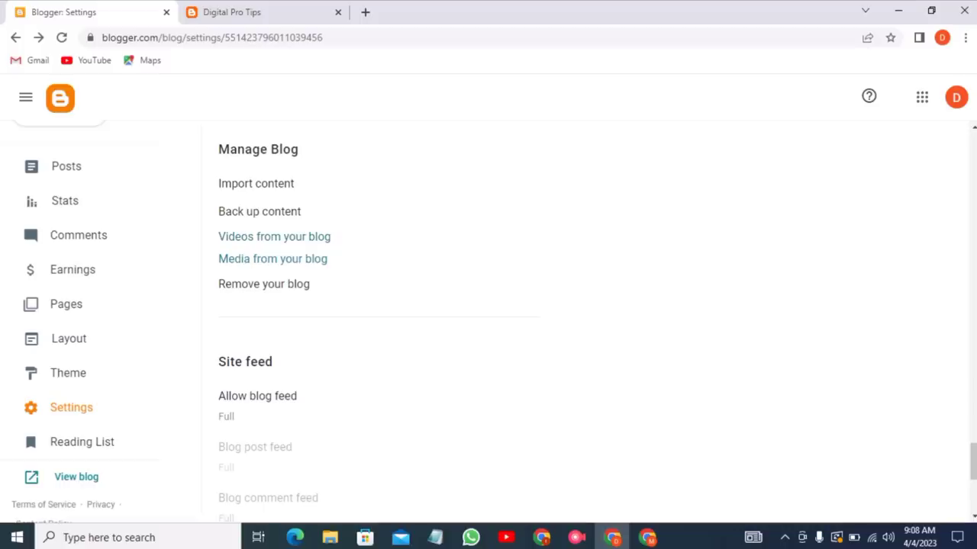
{"action": "scroll", "coordinate": [534, 320], "scroll_direction": "down", "scroll_amount": 4}
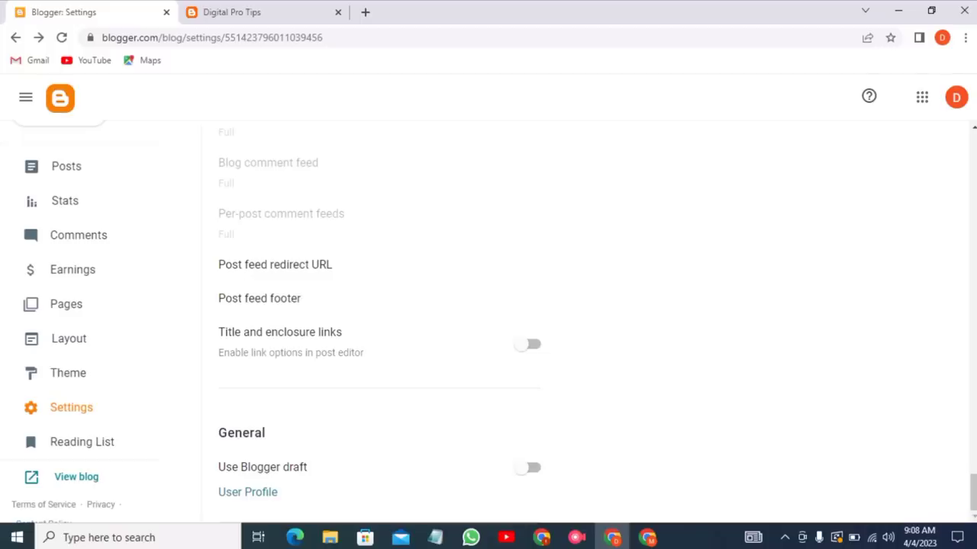
{"action": "scroll", "coordinate": [489, 320], "scroll_direction": "up", "scroll_amount": 10}
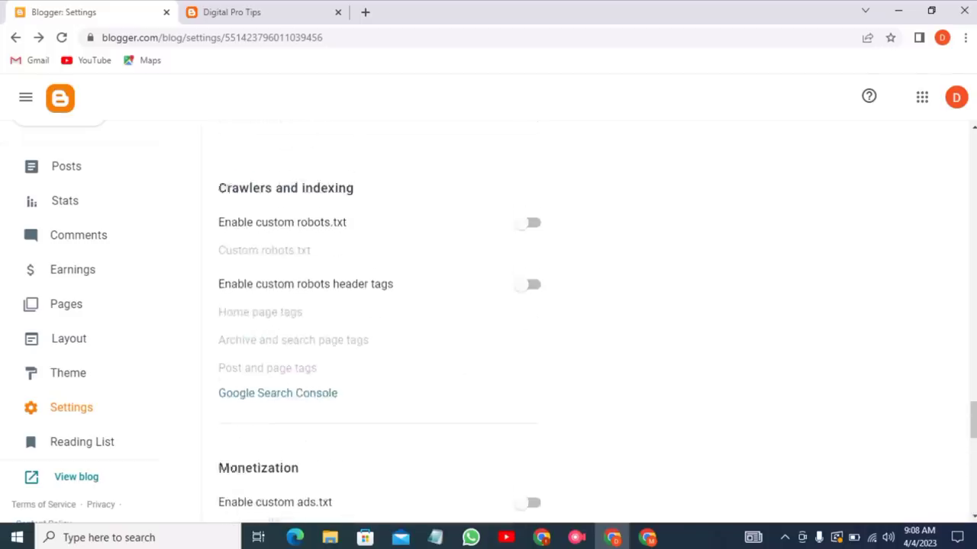
{"action": "scroll", "coordinate": [488, 321], "scroll_direction": "up", "scroll_amount": 12}
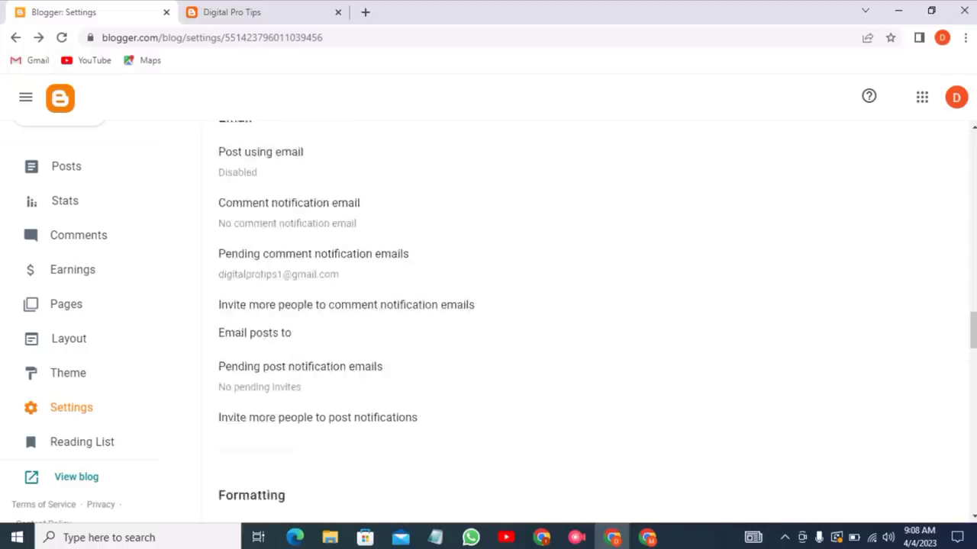
{"action": "scroll", "coordinate": [488, 320], "scroll_direction": "up", "scroll_amount": 4}
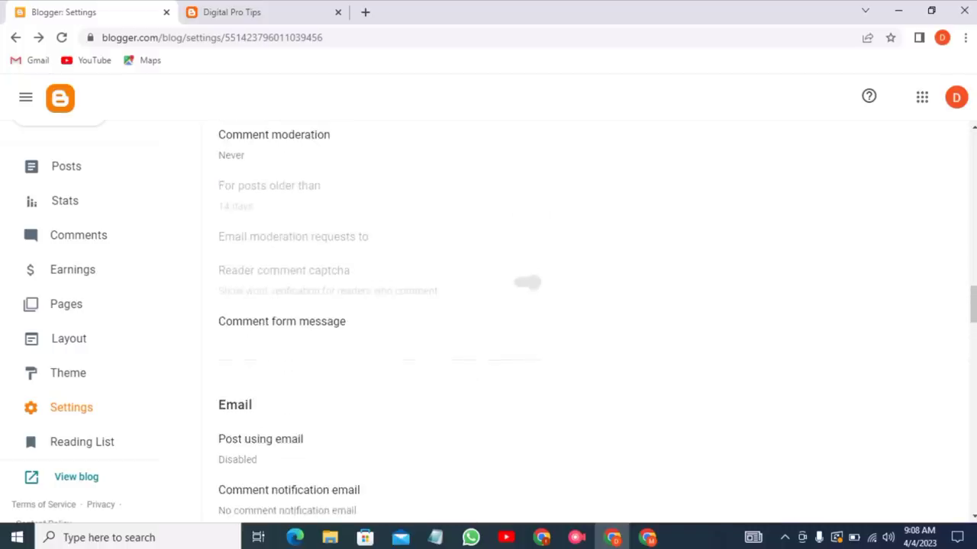